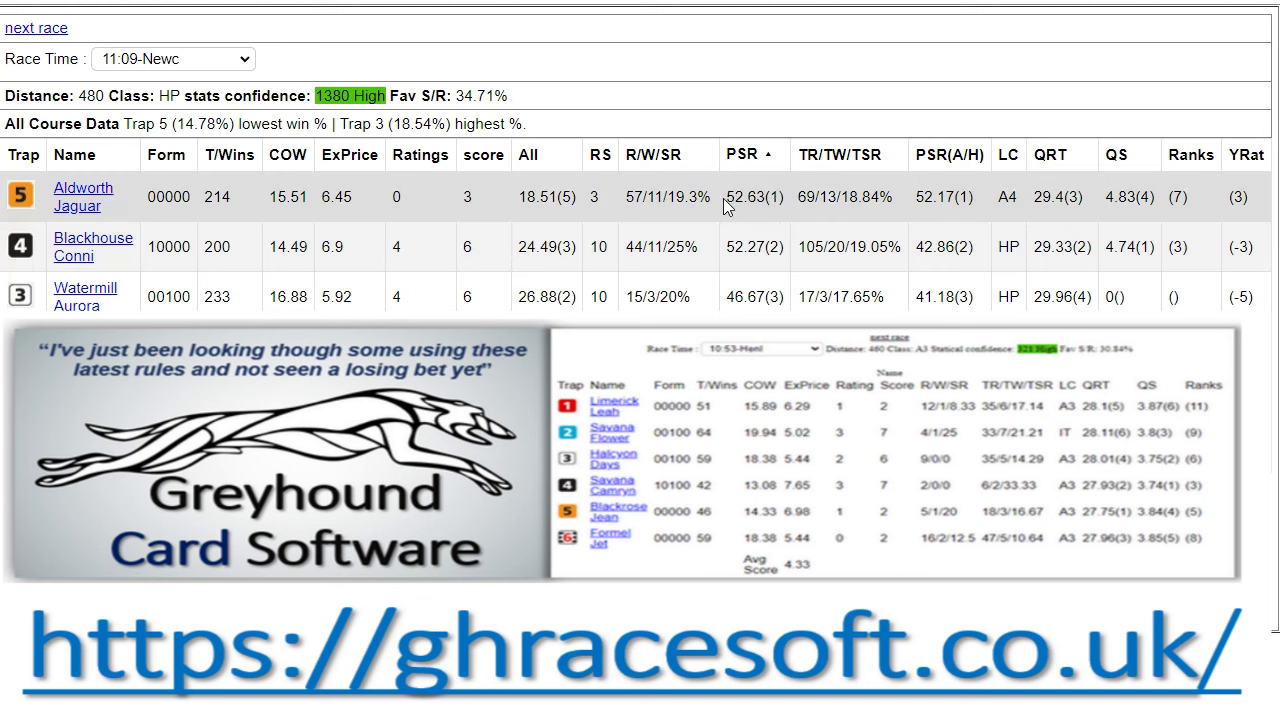
- Sort the 11:09-Newc race card by PSR so the highest-rated runner comes first
{"action": "left_click_drag", "start_coordinate": [725, 197], "coordinate": [785, 196]}
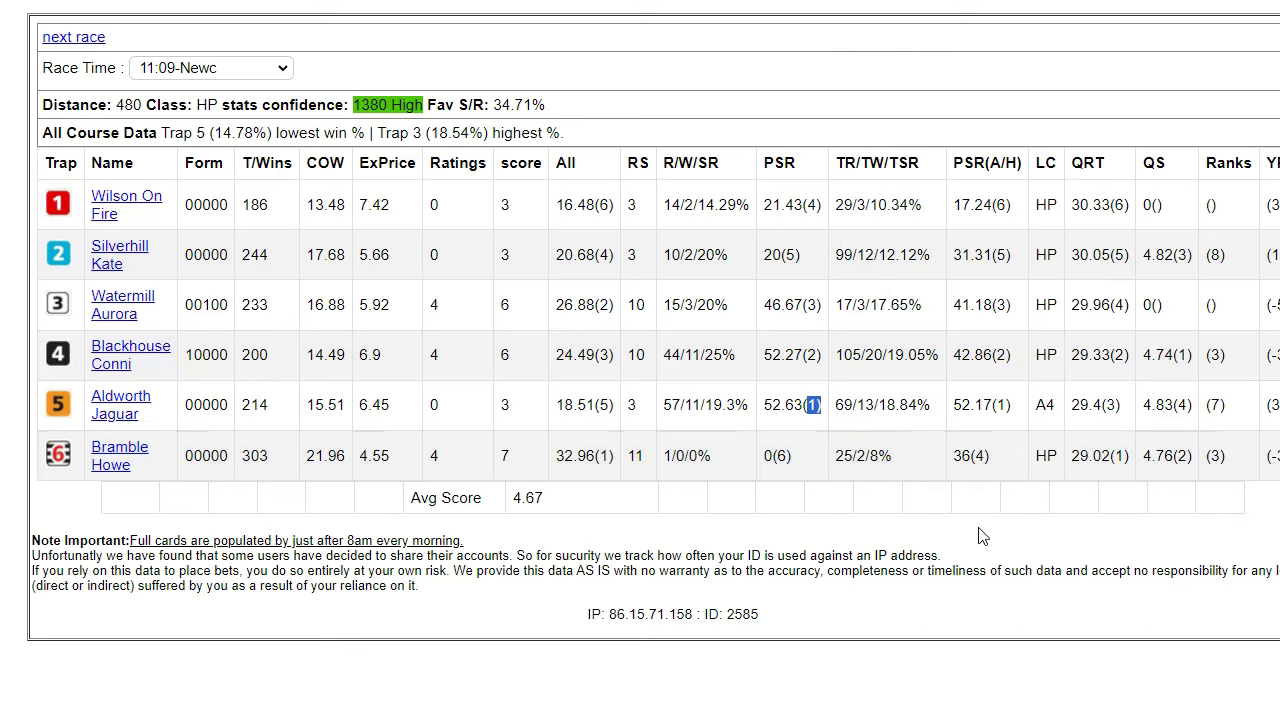
{"action": "left_click", "coordinate": [981, 550]}
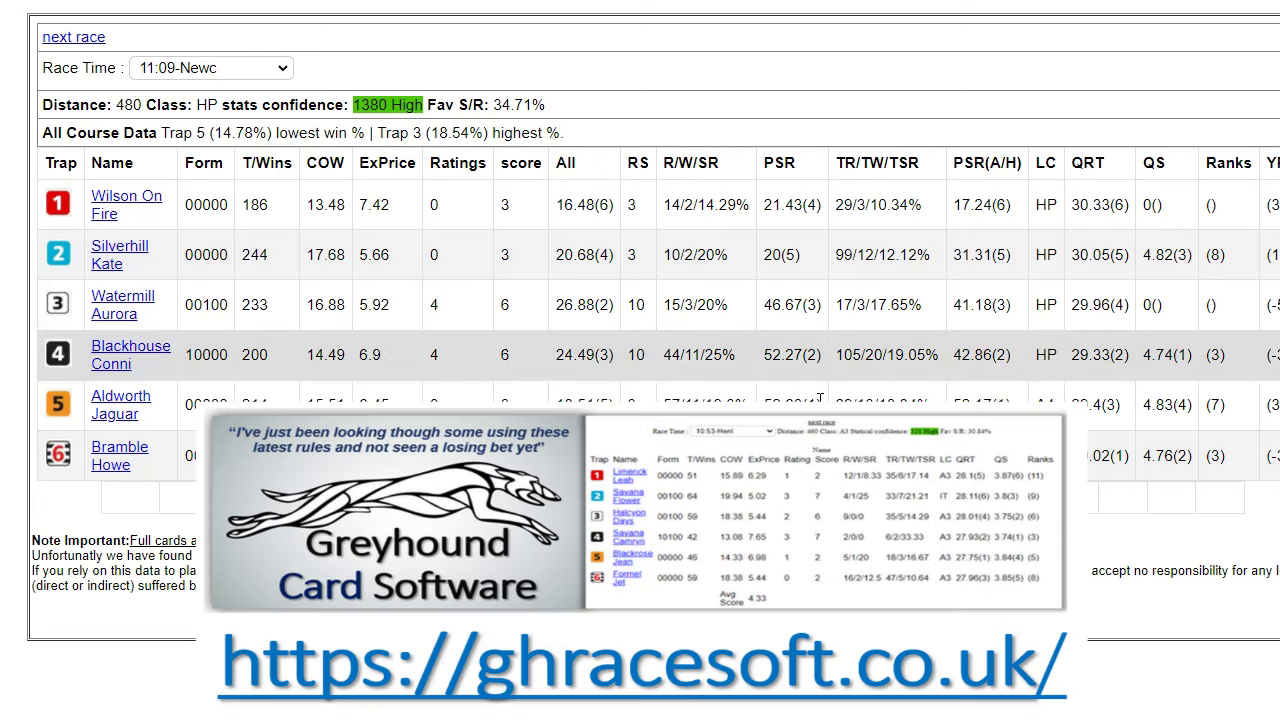
{"action": "double_click", "coordinate": [797, 163]}
{"action": "left_click", "coordinate": [797, 164]}
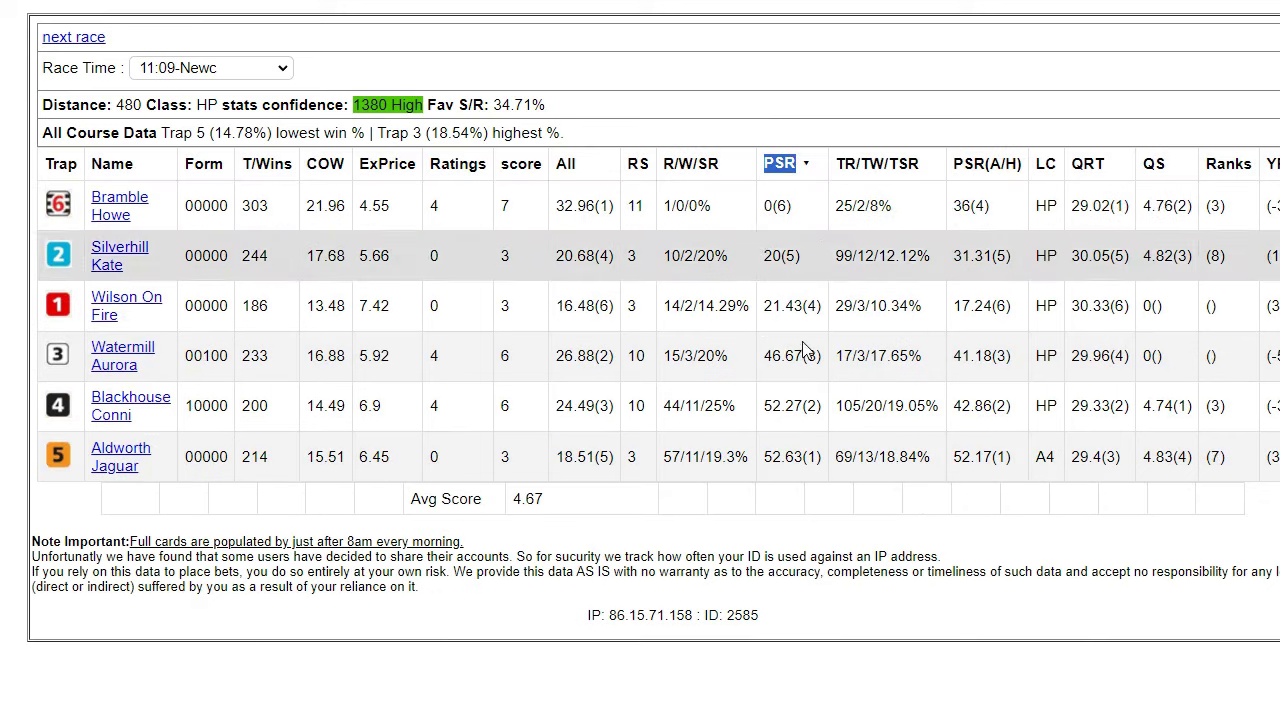
{"action": "left_click", "coordinate": [799, 164]}
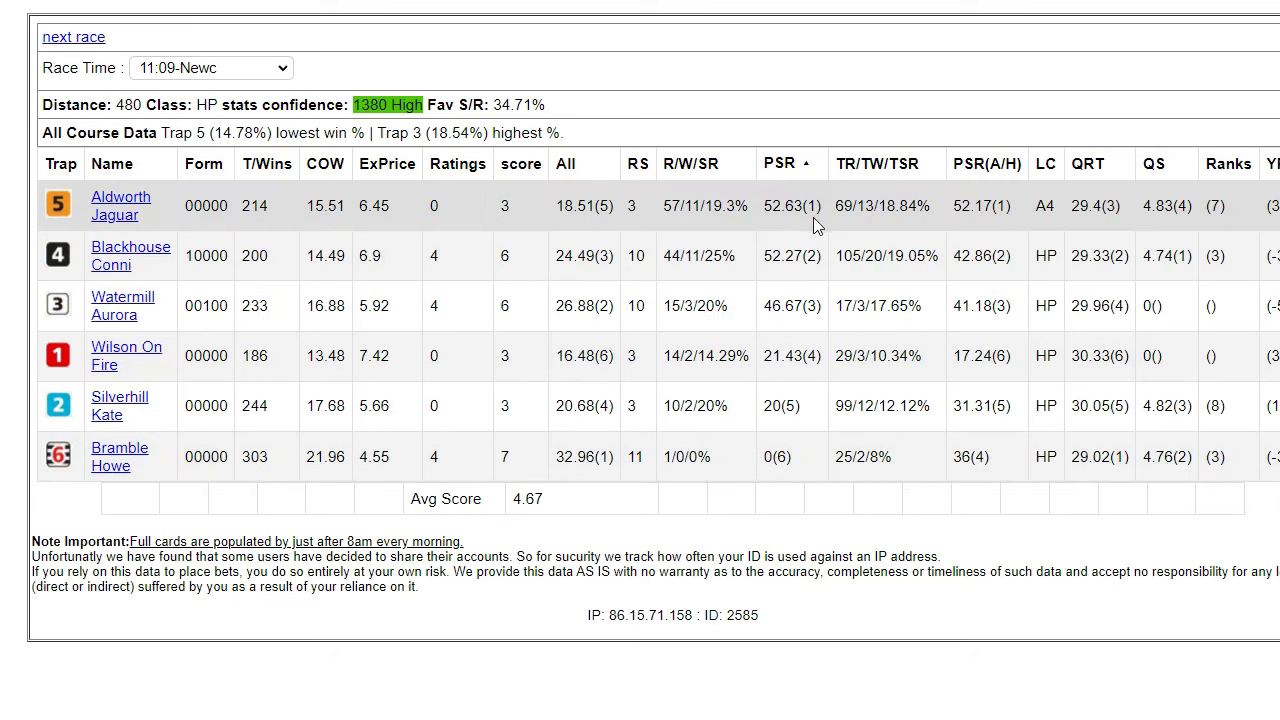
- Examine the PSR and PSR(A/H) figures and rankings of the trap 5 runner, Aldworth Jaguar
{"action": "double_click", "coordinate": [816, 205]}
{"action": "left_click_drag", "start_coordinate": [763, 206], "coordinate": [808, 206]}
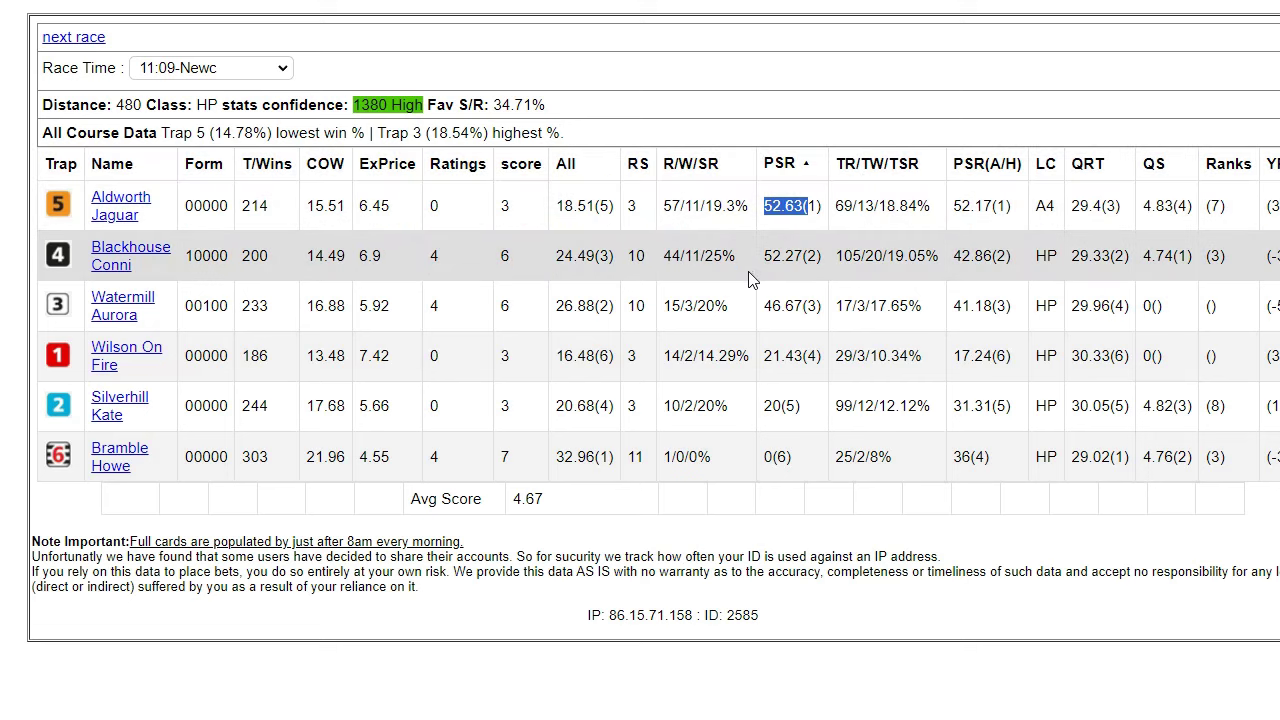
{"action": "left_click_drag", "start_coordinate": [974, 205], "coordinate": [1012, 206]}
{"action": "left_click", "coordinate": [957, 201]}
{"action": "left_click", "coordinate": [806, 203]}
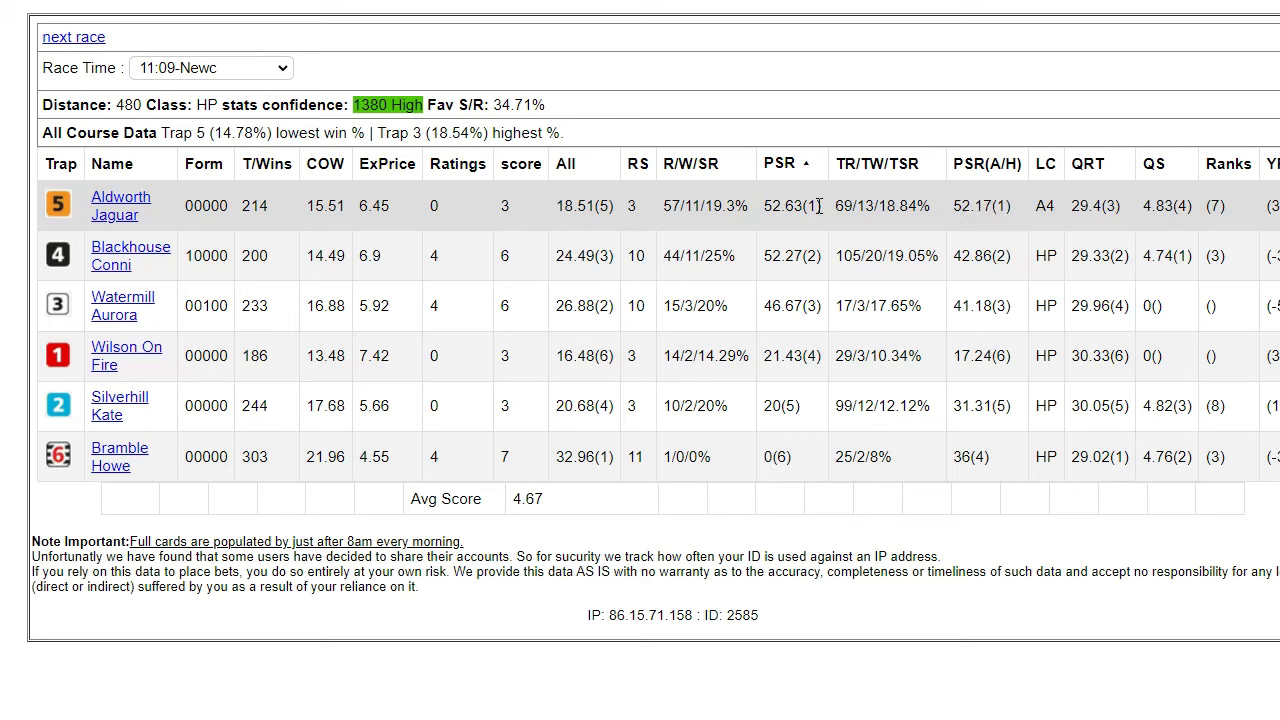
{"action": "left_click_drag", "start_coordinate": [822, 206], "coordinate": [767, 200]}
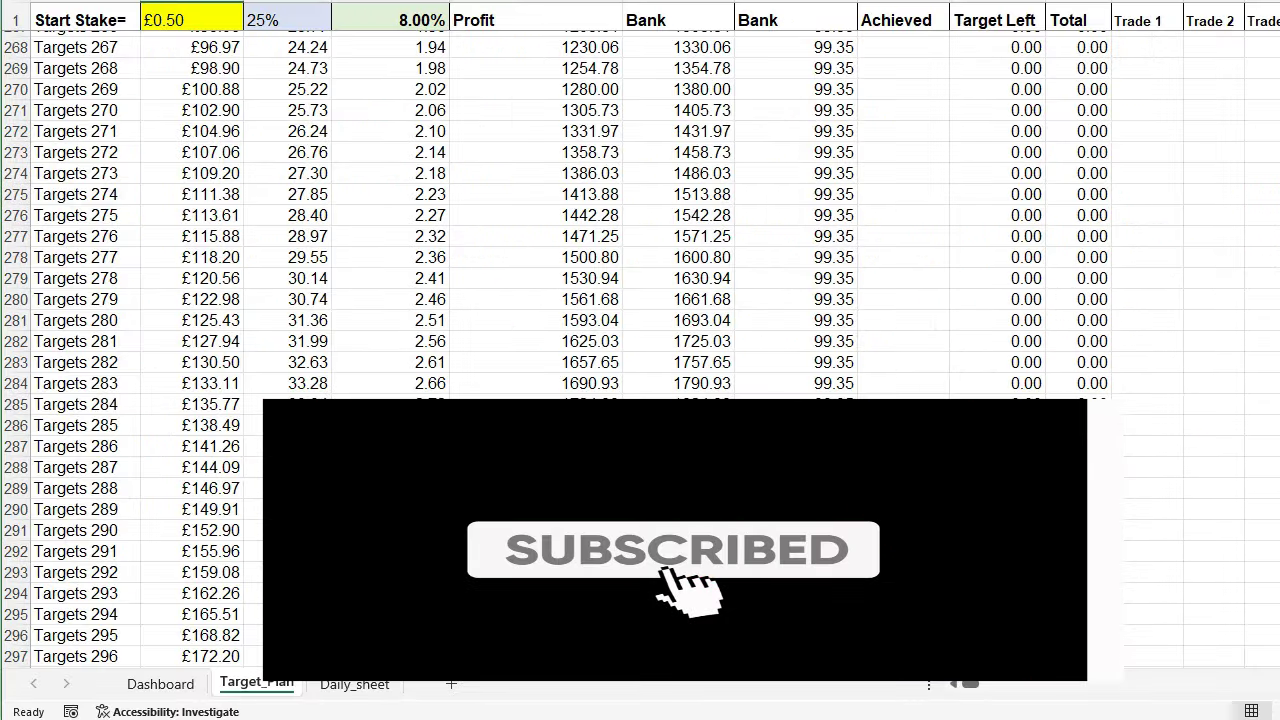
- Open the Dashboard sheet of the staking workbook and review the manual bank, stake, compounding and target percentage settings
{"action": "scroll", "coordinate": [640, 350], "scroll_direction": "up", "scroll_amount": 20}
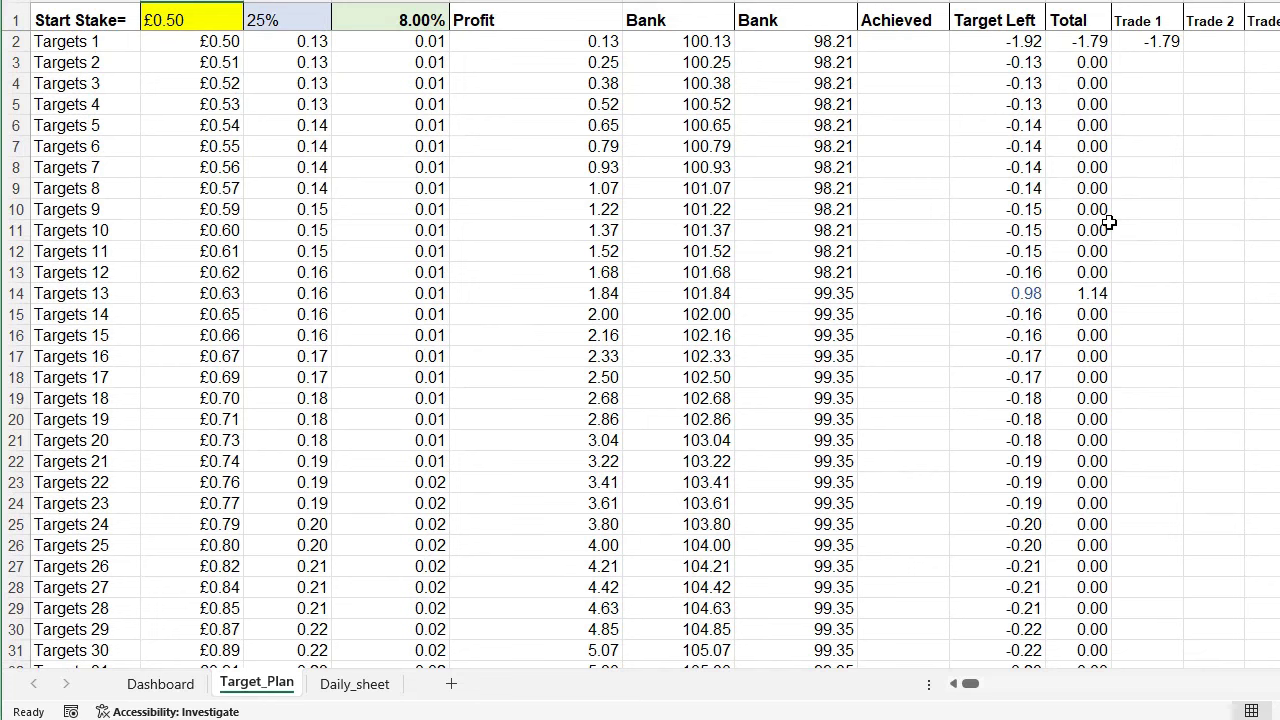
{"action": "left_click", "coordinate": [152, 682]}
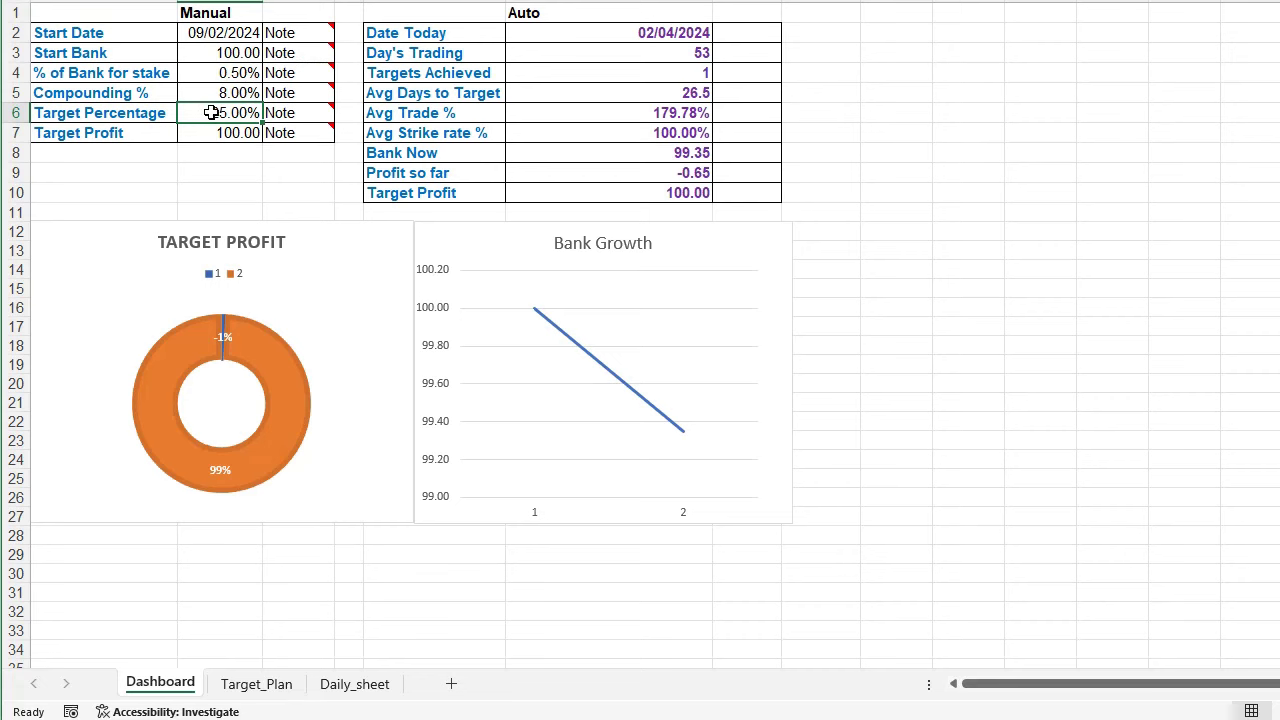
{"action": "mouse_move", "coordinate": [265, 135]}
- Return to the Target_Plan sheet and examine the stake, target profit and compounding amounts for Targets 1
{"action": "left_click", "coordinate": [237, 688]}
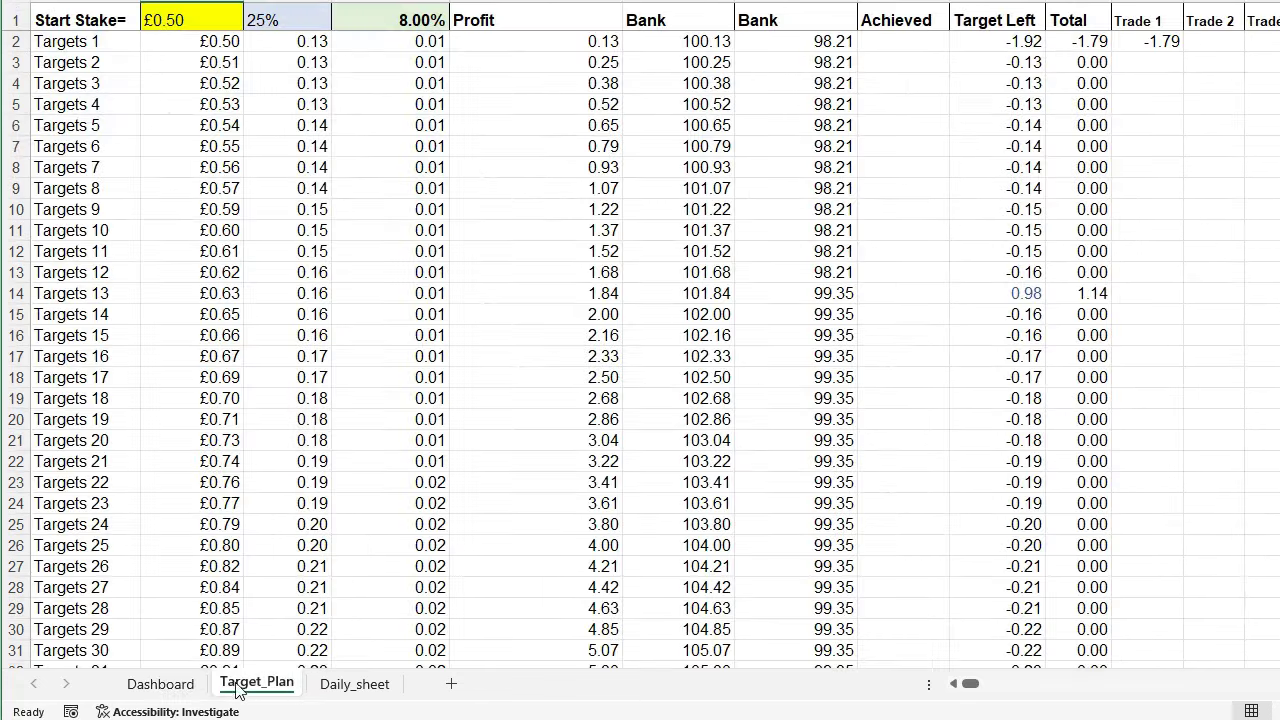
{"action": "left_click", "coordinate": [160, 38]}
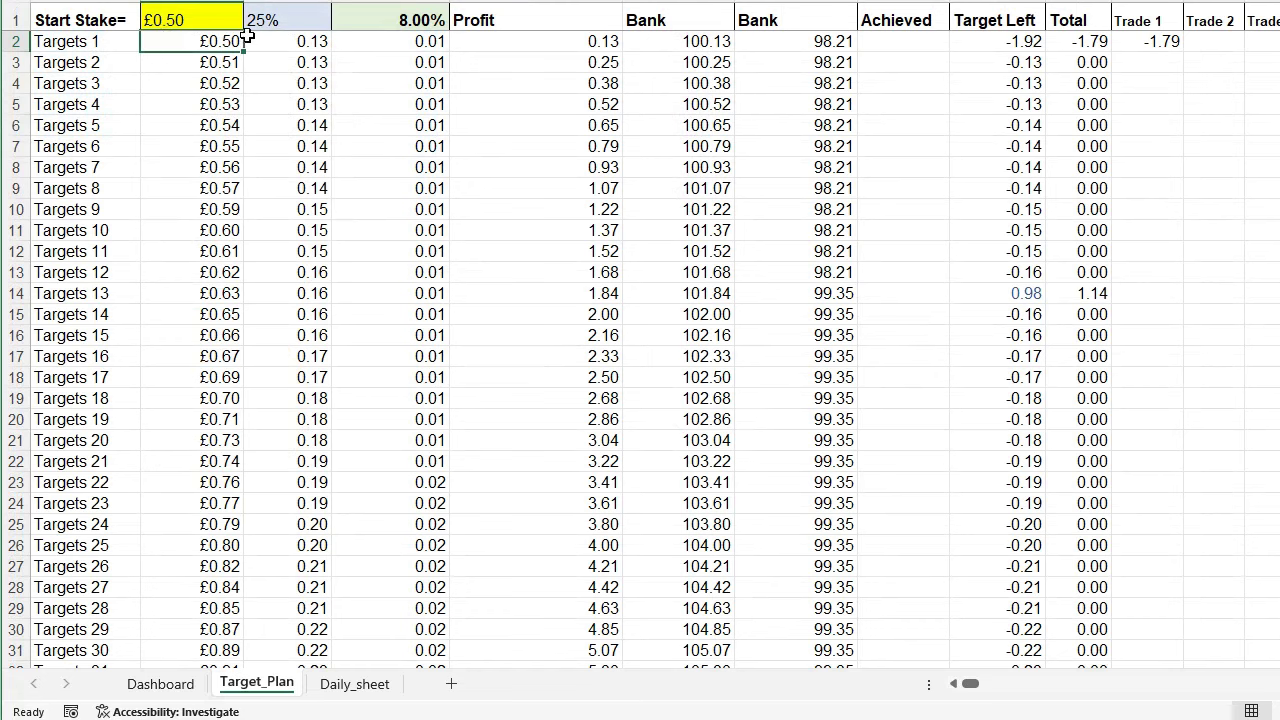
{"action": "left_click", "coordinate": [300, 42]}
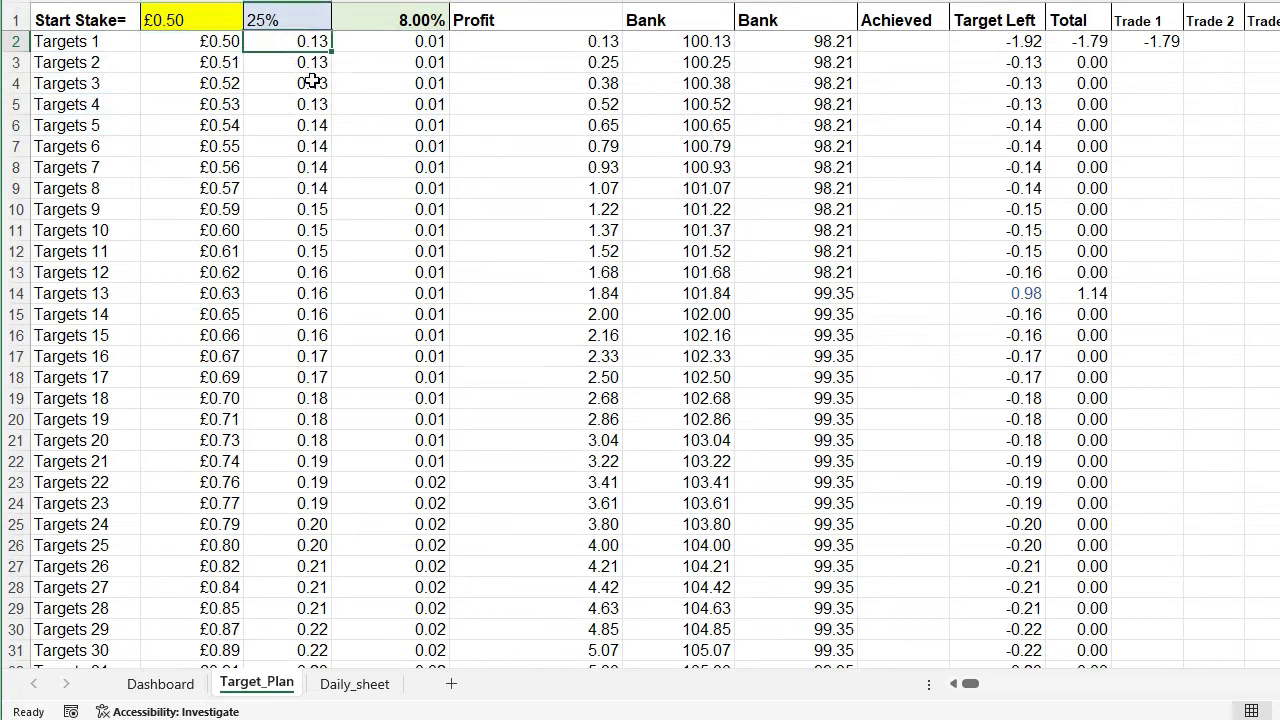
{"action": "left_click", "coordinate": [400, 40]}
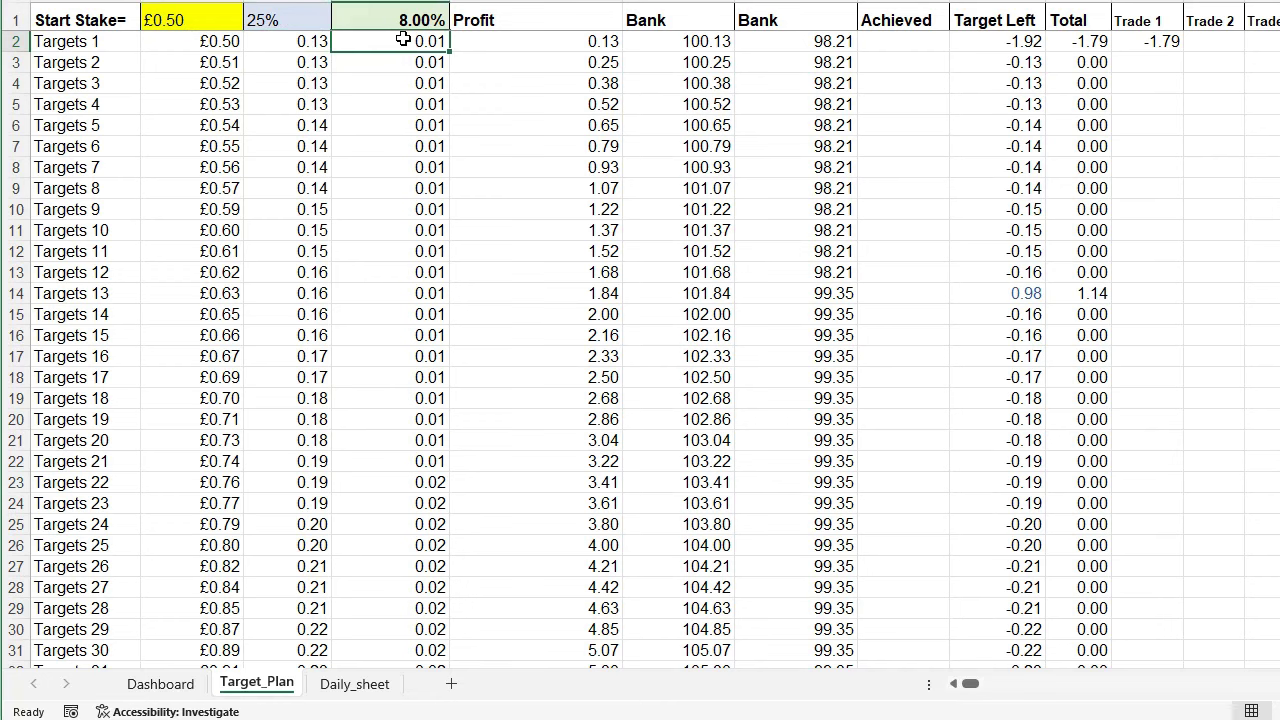
{"action": "left_click", "coordinate": [224, 62]}
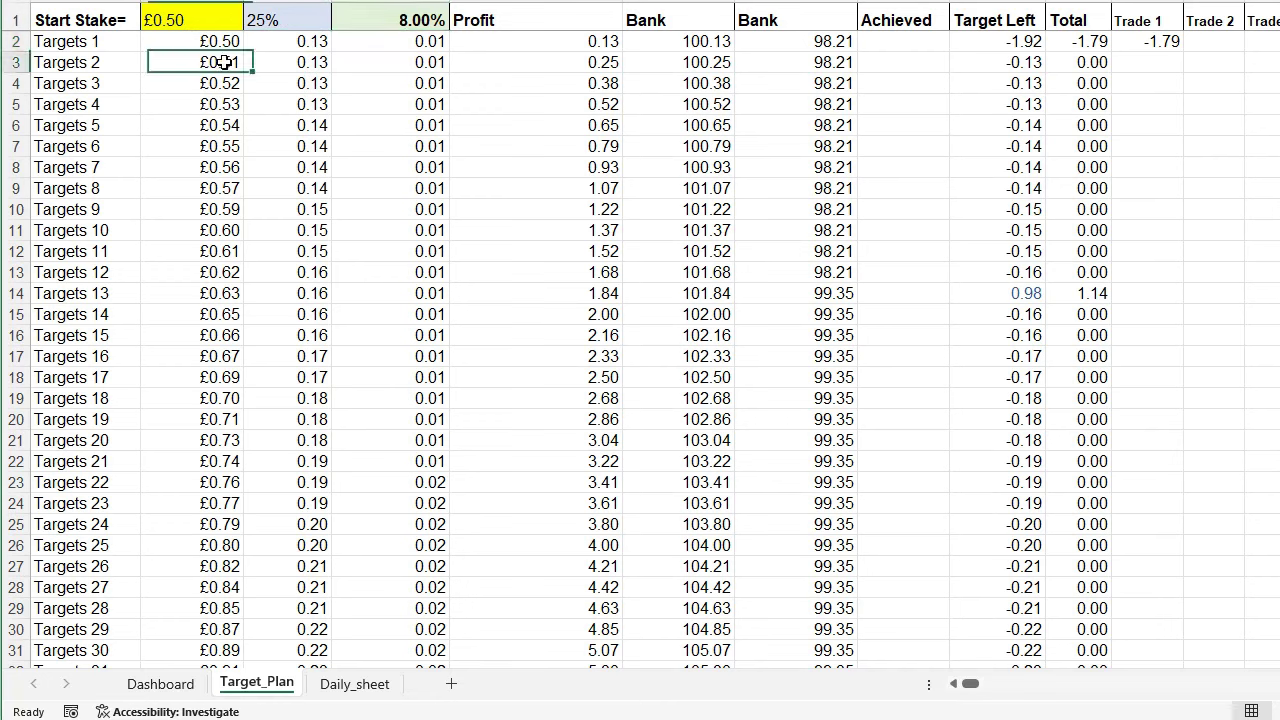
{"action": "left_click", "coordinate": [423, 28]}
{"action": "left_click", "coordinate": [288, 40]}
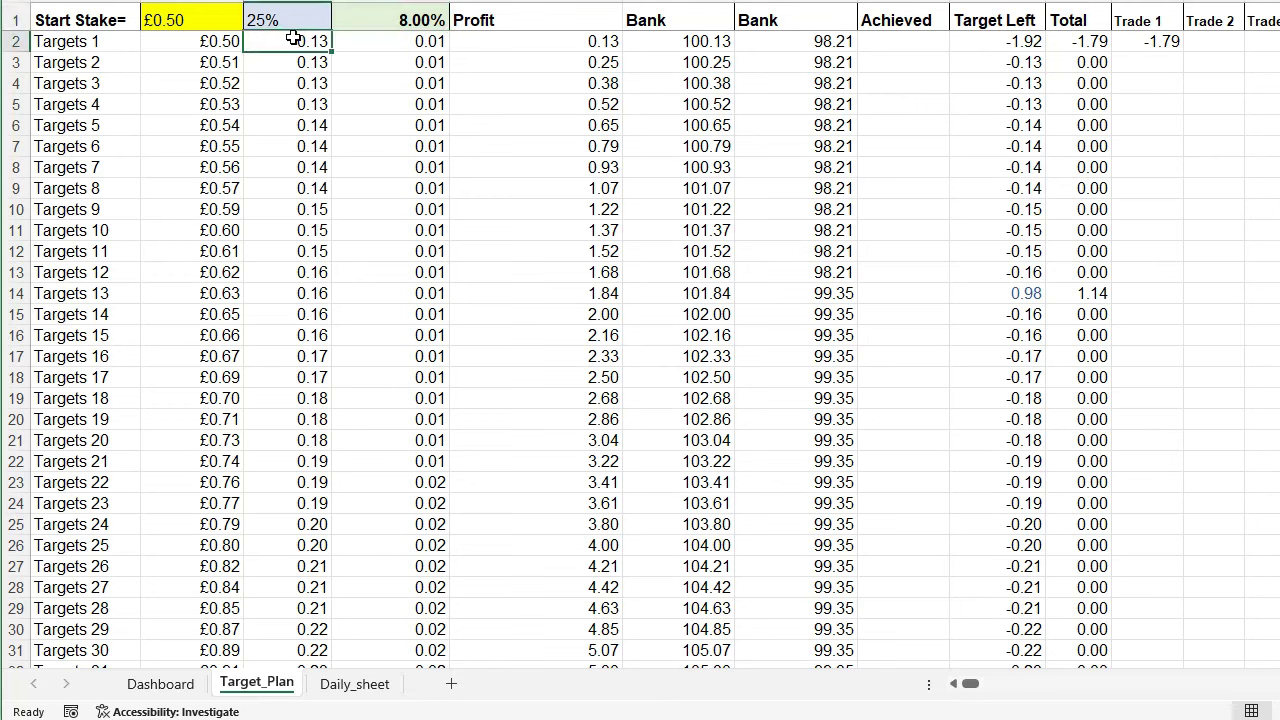
{"action": "left_click", "coordinate": [443, 36]}
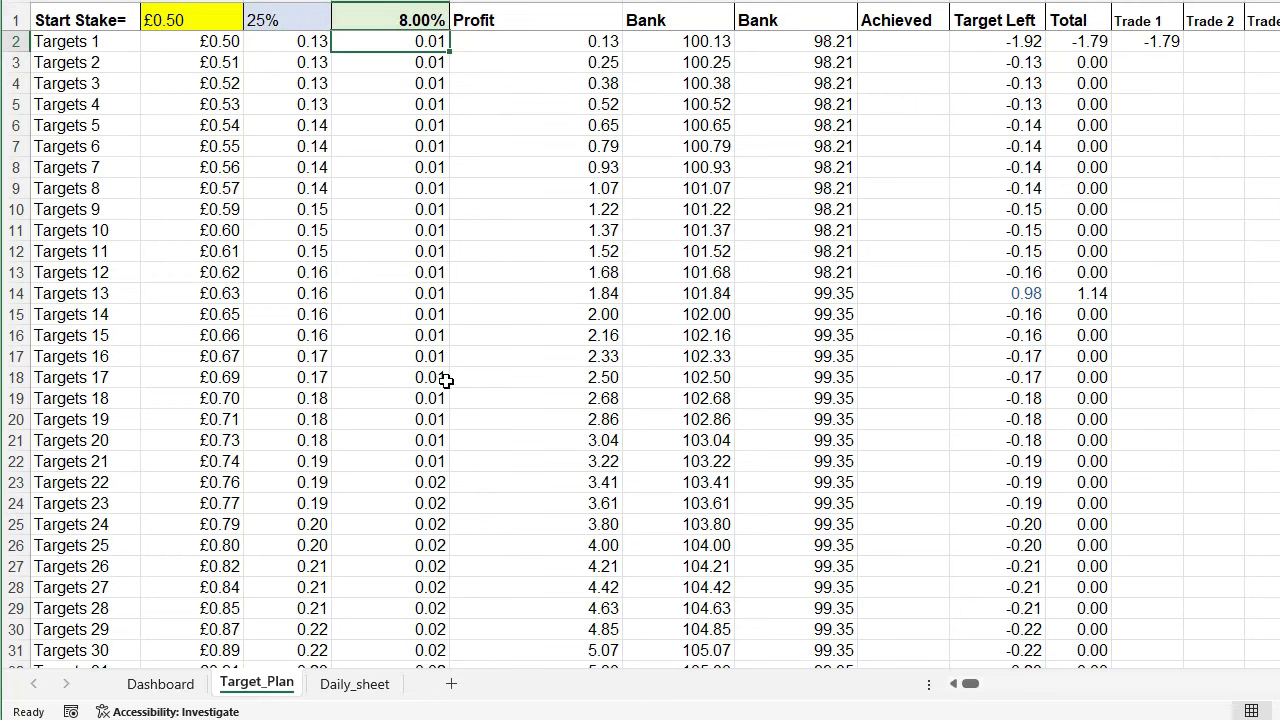
- Go down the stake amounts from Targets 2 to Targets 11 to examine how the stake grows
{"action": "left_click", "coordinate": [226, 62]}
{"action": "left_click", "coordinate": [229, 85]}
{"action": "left_click", "coordinate": [229, 104]}
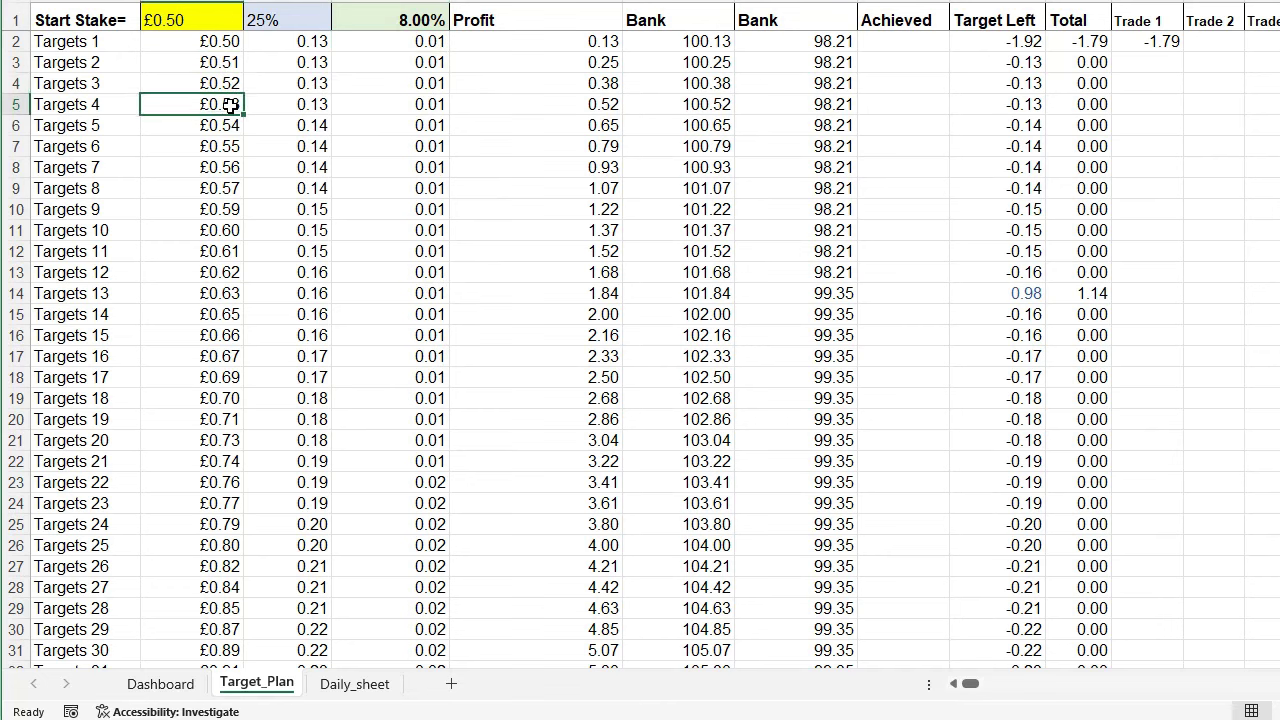
{"action": "left_click", "coordinate": [230, 126]}
{"action": "left_click", "coordinate": [229, 166]}
{"action": "left_click", "coordinate": [229, 187]}
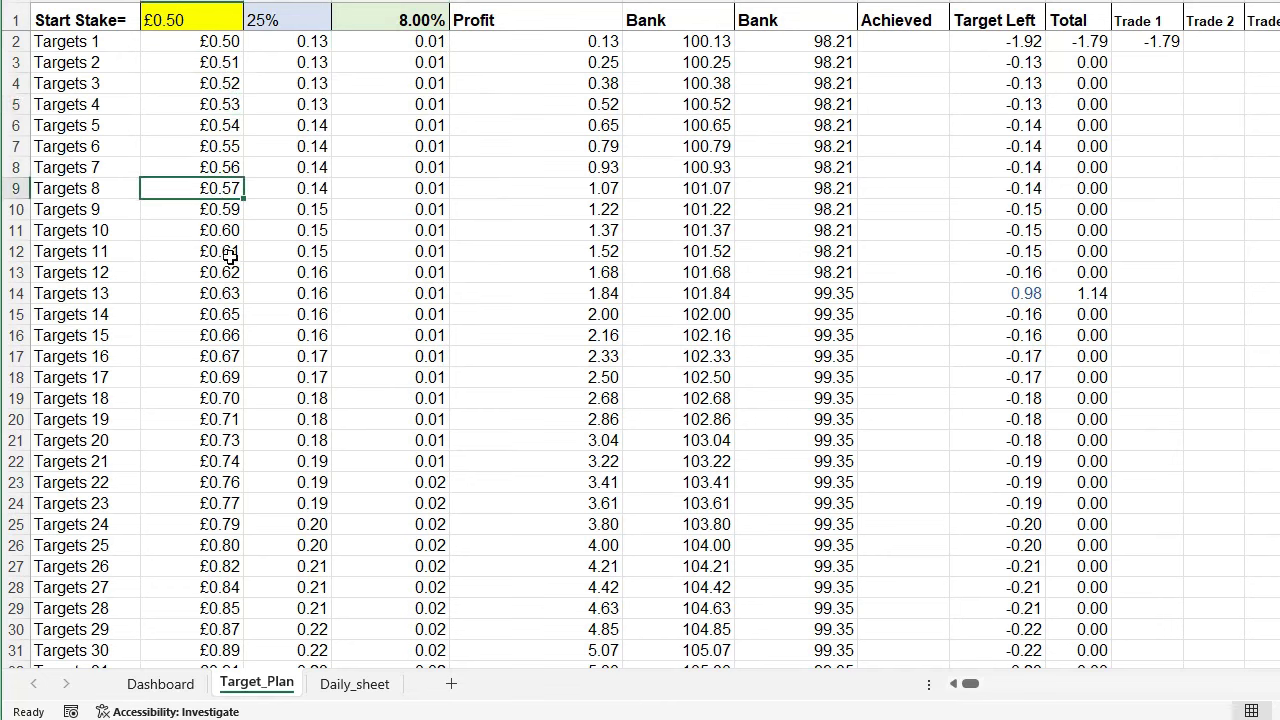
{"action": "left_click", "coordinate": [225, 251]}
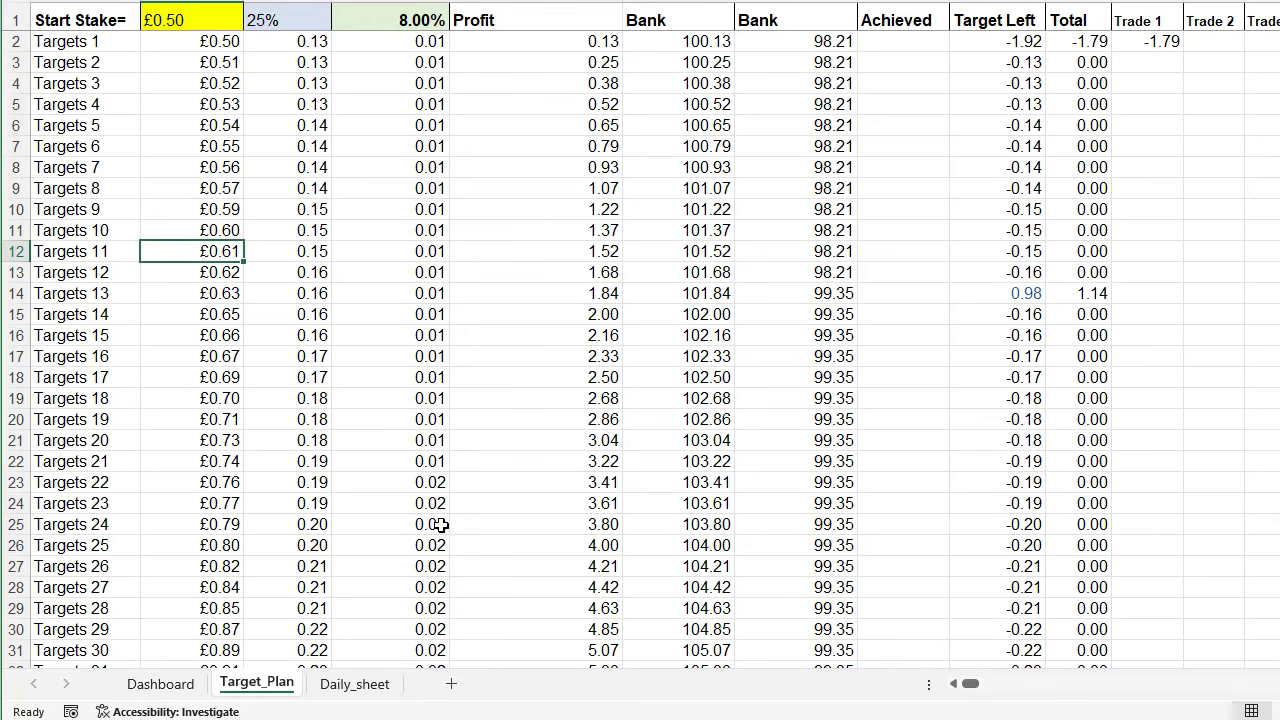
- Look through the target plan down to about Targets 381 and back to the first row to examine stake and profit growth
{"action": "scroll", "coordinate": [443, 518], "scroll_direction": "down", "scroll_amount": 3}
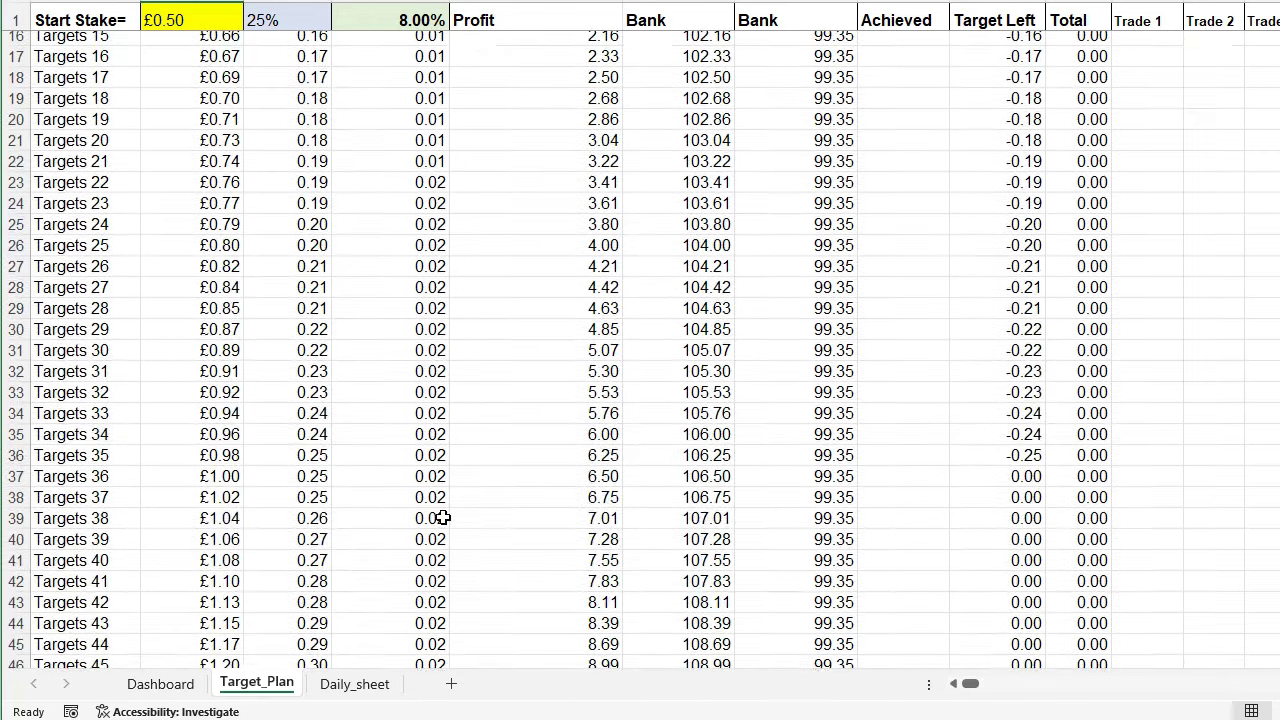
{"action": "scroll", "coordinate": [443, 517], "scroll_direction": "down", "scroll_amount": 16}
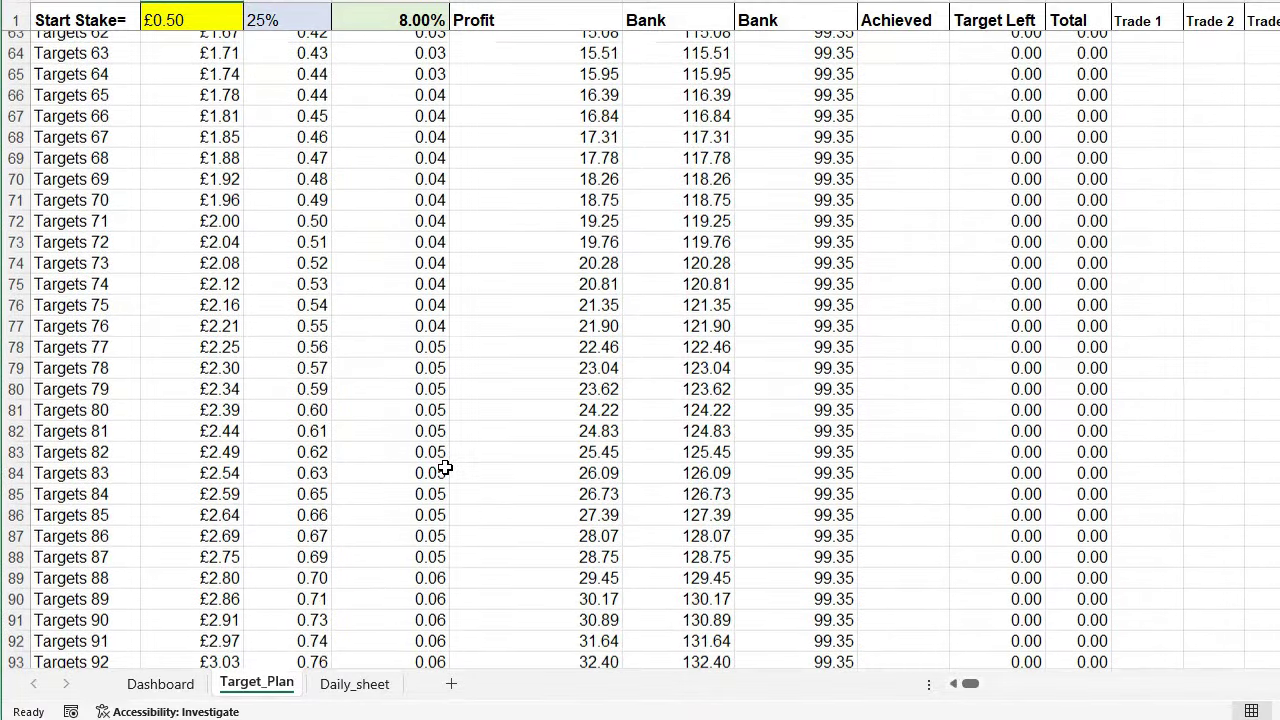
{"action": "scroll", "coordinate": [443, 468], "scroll_direction": "down", "scroll_amount": 7}
{"action": "scroll", "coordinate": [443, 456], "scroll_direction": "down", "scroll_amount": 1}
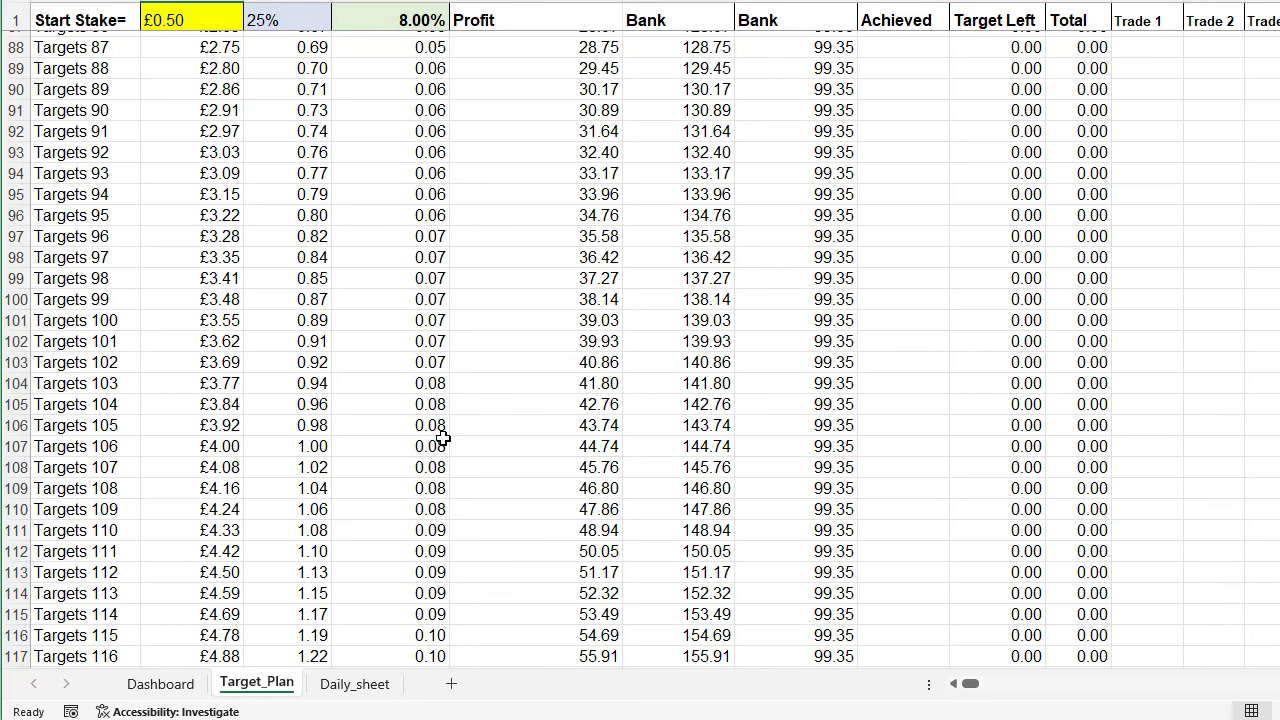
{"action": "scroll", "coordinate": [443, 438], "scroll_direction": "down", "scroll_amount": 20}
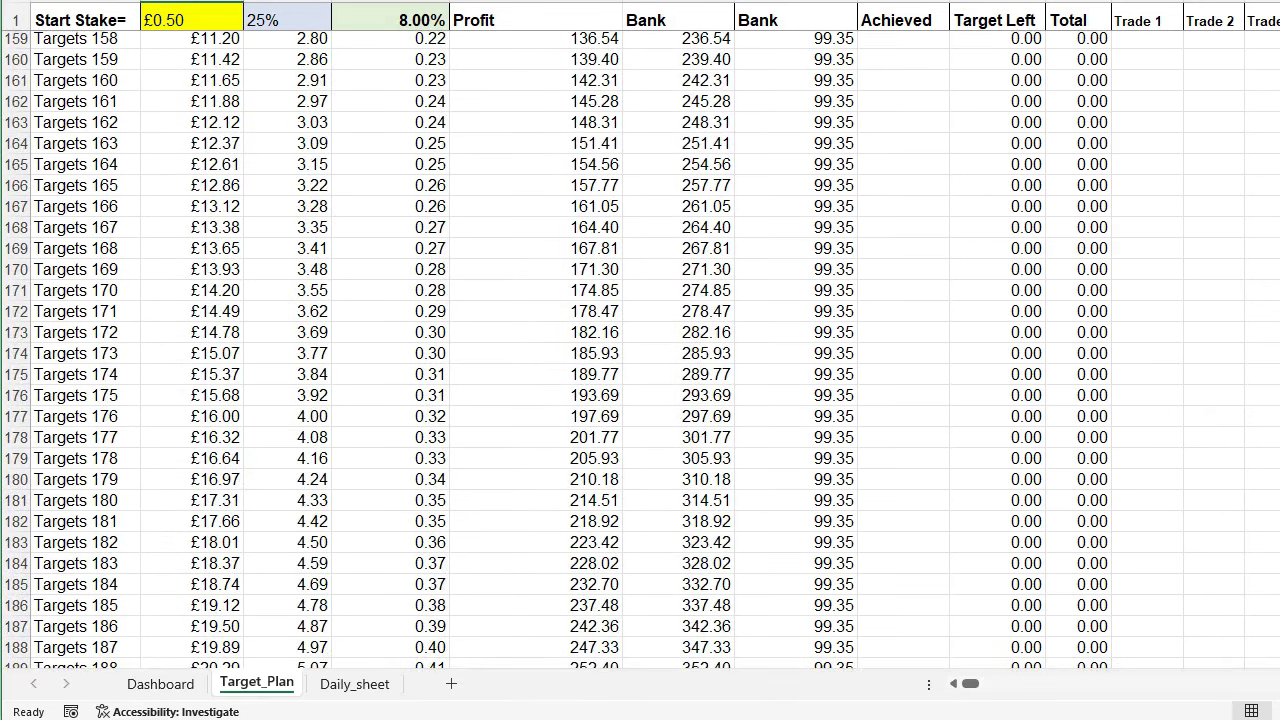
{"action": "scroll", "coordinate": [640, 350], "scroll_direction": "down", "scroll_amount": 20}
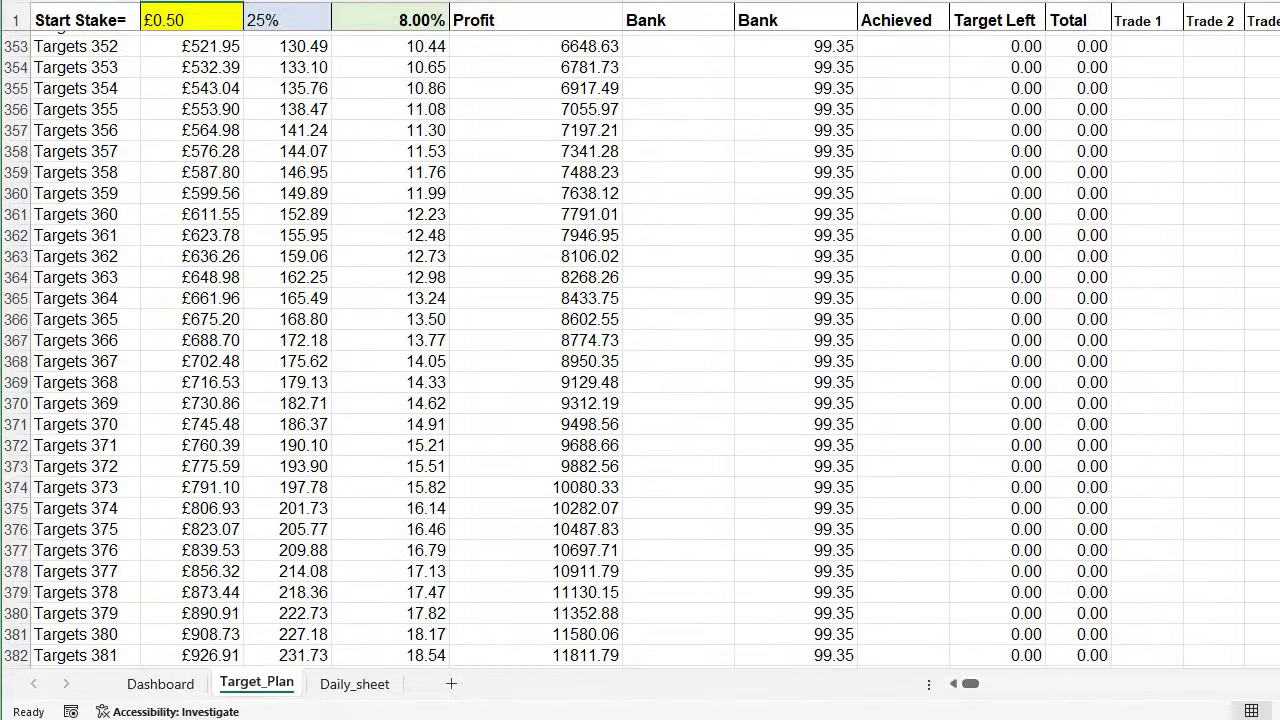
{"action": "scroll", "coordinate": [640, 350], "scroll_direction": "up", "scroll_amount": 2}
{"action": "scroll", "coordinate": [640, 350], "scroll_direction": "up", "scroll_amount": 3}
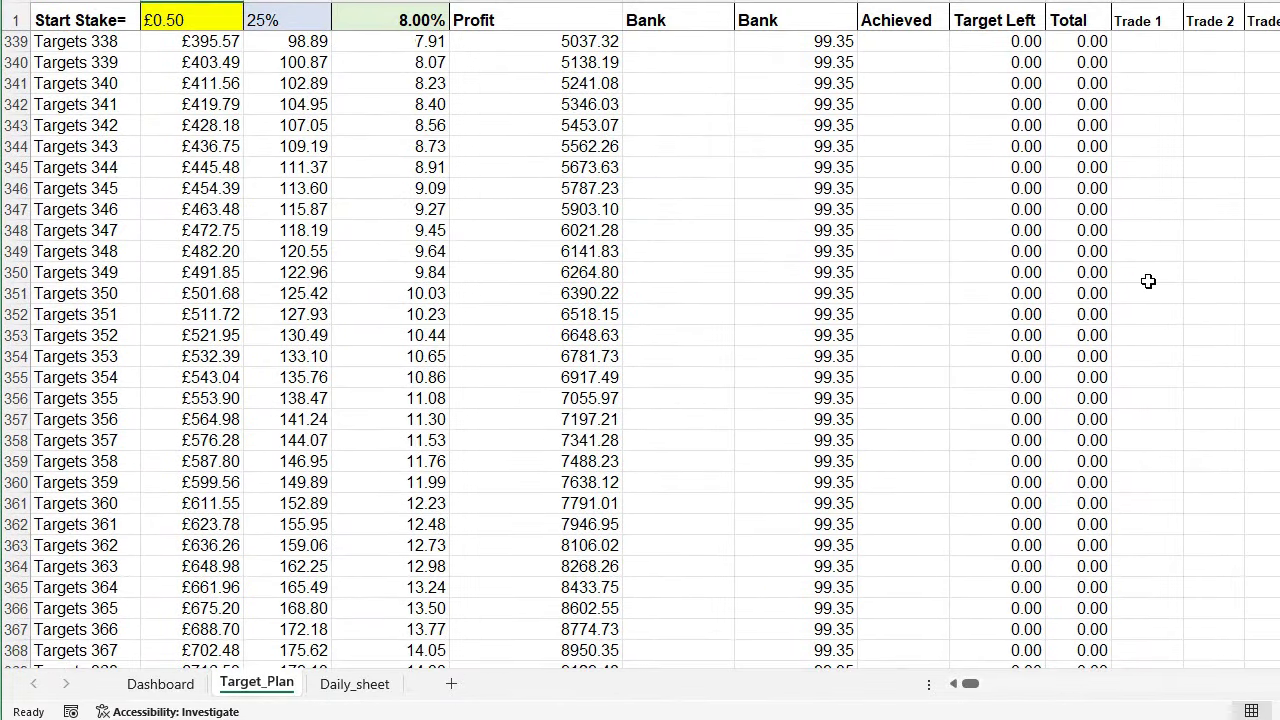
{"action": "scroll", "coordinate": [640, 350], "scroll_direction": "up", "scroll_amount": 20}
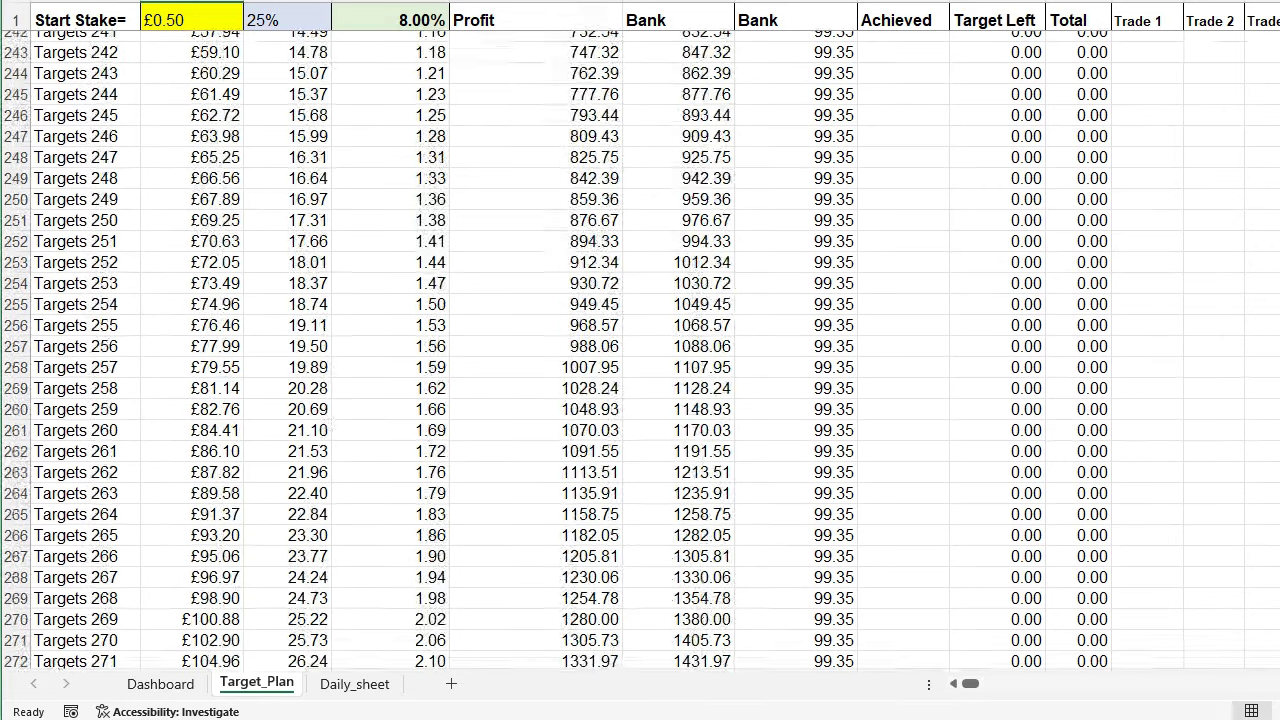
{"action": "scroll", "coordinate": [640, 350], "scroll_direction": "up", "scroll_amount": 18}
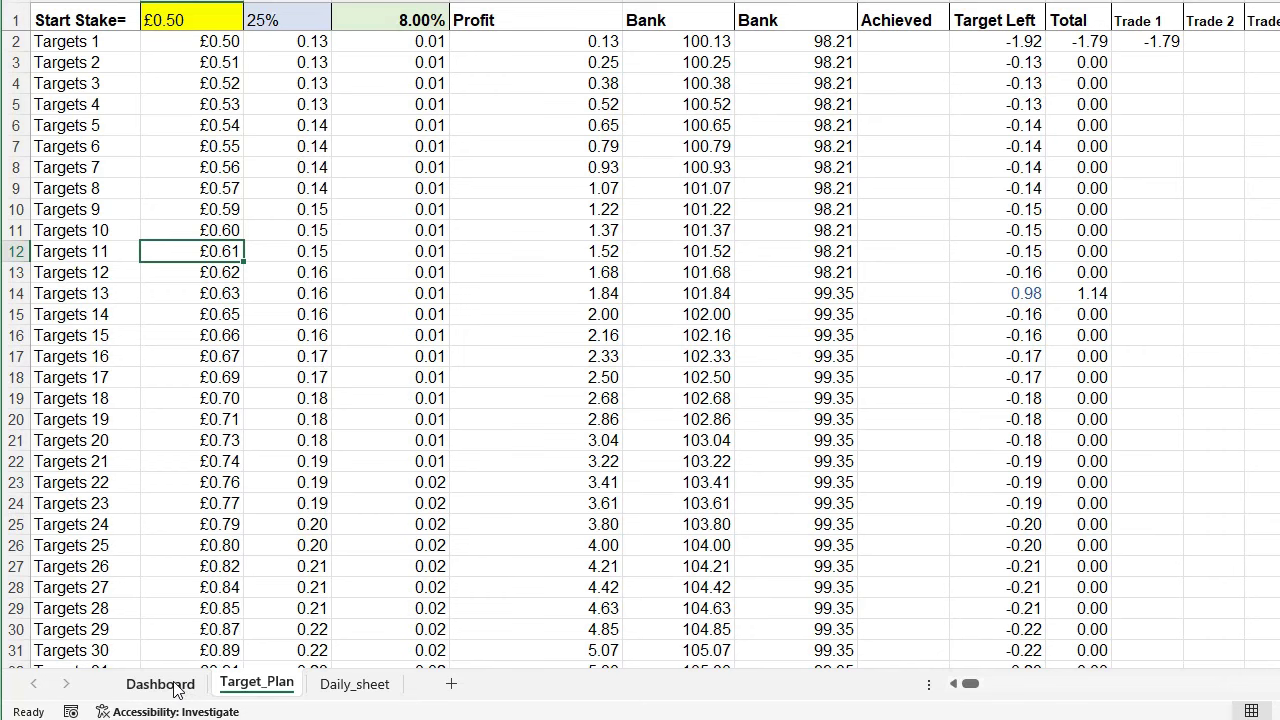
- Find Targets 71 in the target plan and select its entire row
{"action": "scroll", "coordinate": [320, 339], "scroll_direction": "down", "scroll_amount": 1}
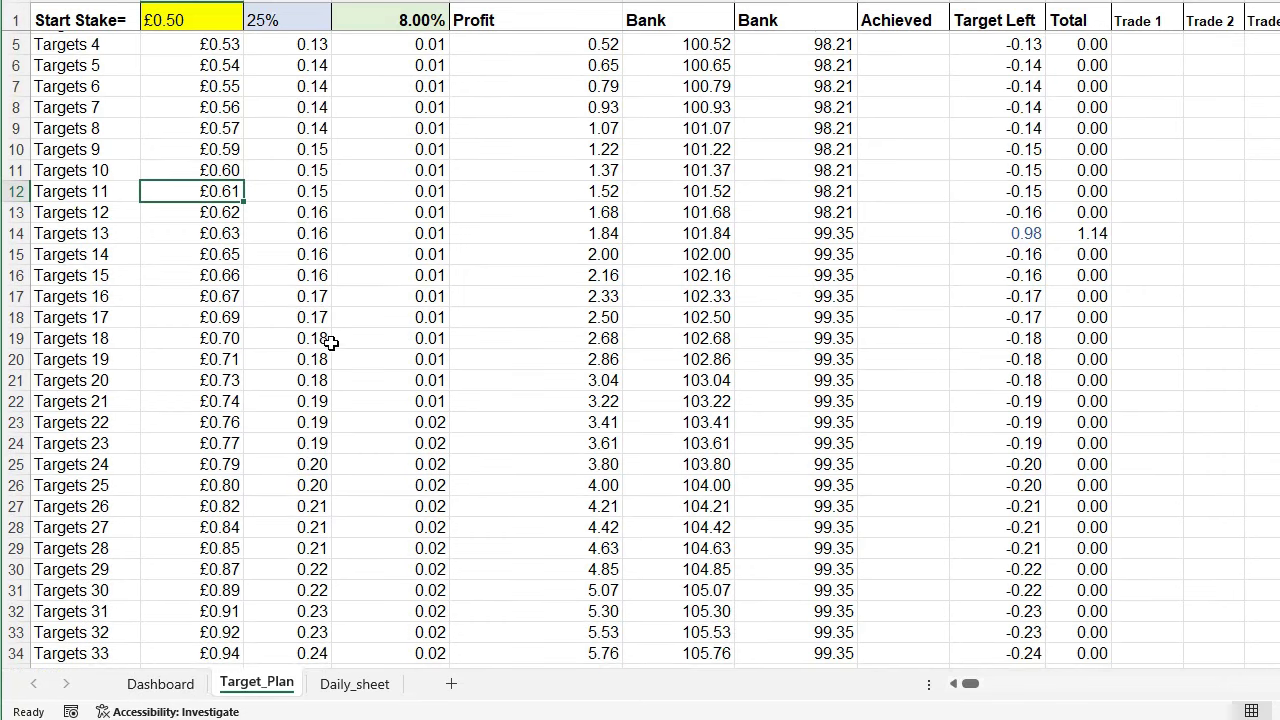
{"action": "scroll", "coordinate": [404, 340], "scroll_direction": "down", "scroll_amount": 8}
{"action": "scroll", "coordinate": [402, 340], "scroll_direction": "down", "scroll_amount": 9}
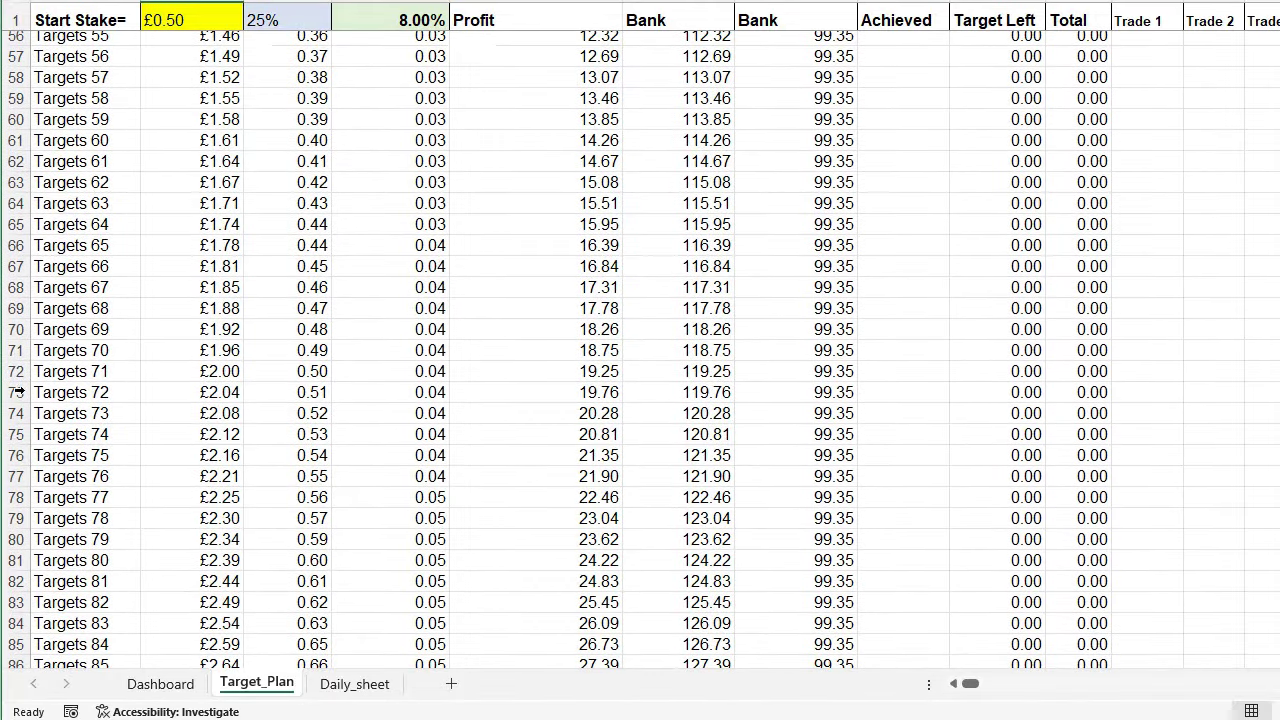
{"action": "left_click", "coordinate": [18, 371]}
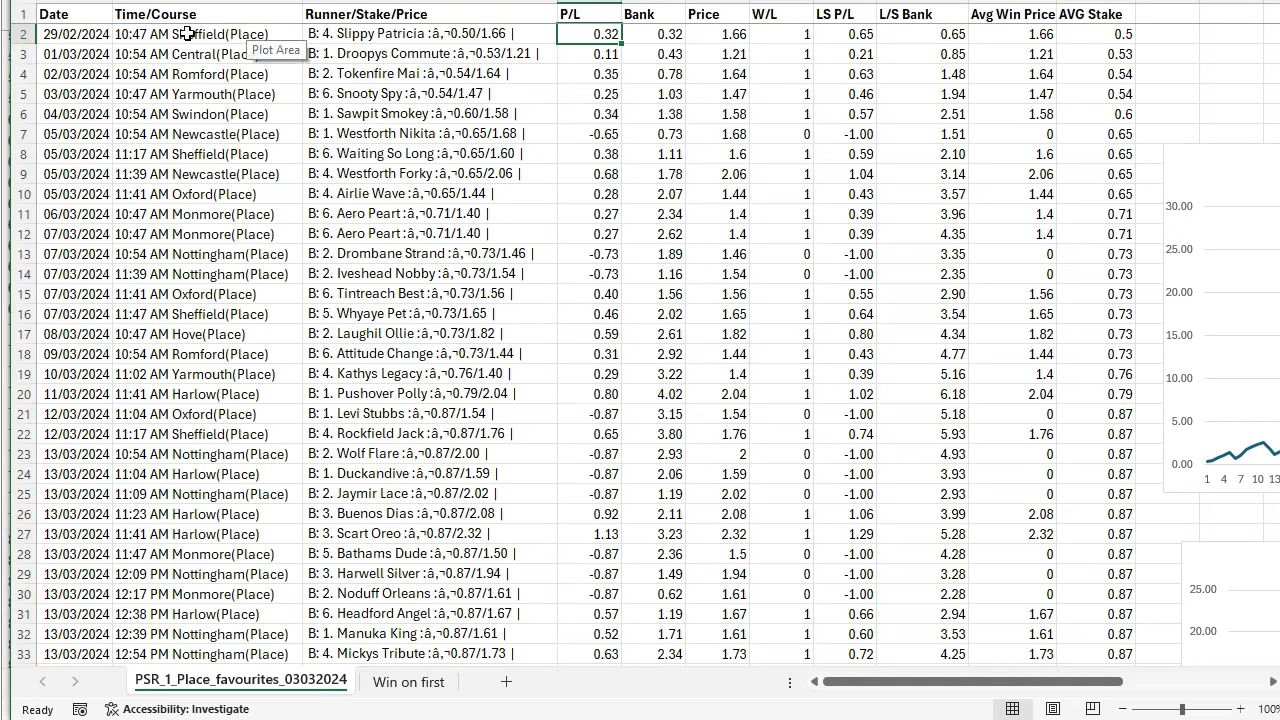
- Examine the results on the PSR_1_Place_favourites_03032024 sheet, from the first bet's runner and P/L to the total P/L
{"action": "left_click", "coordinate": [486, 32]}
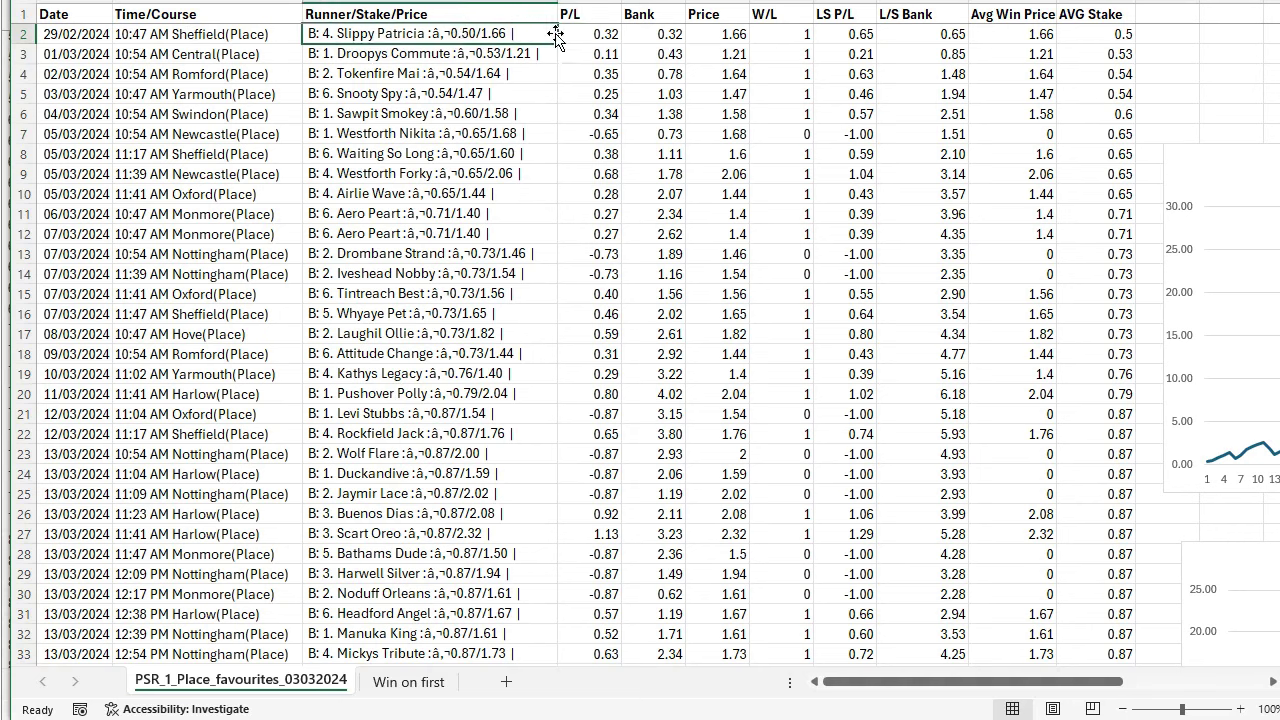
{"action": "left_click", "coordinate": [591, 32]}
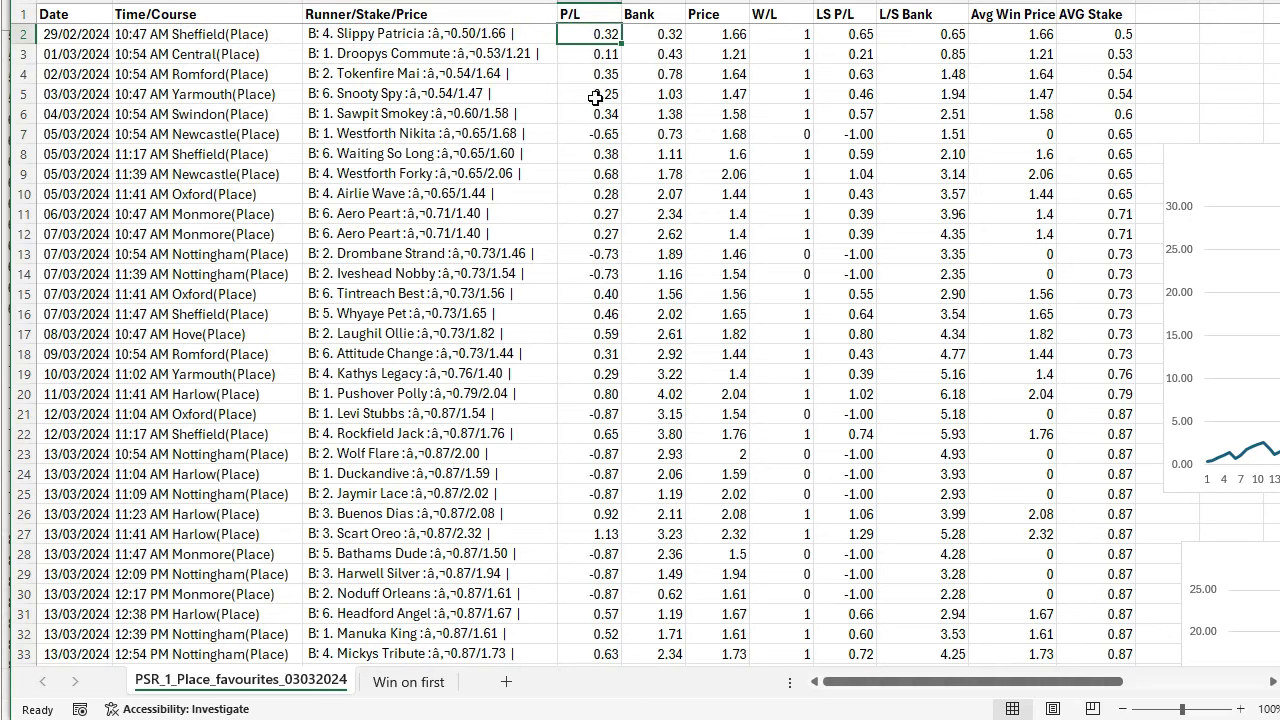
{"action": "scroll", "coordinate": [599, 369], "scroll_direction": "down", "scroll_amount": 11}
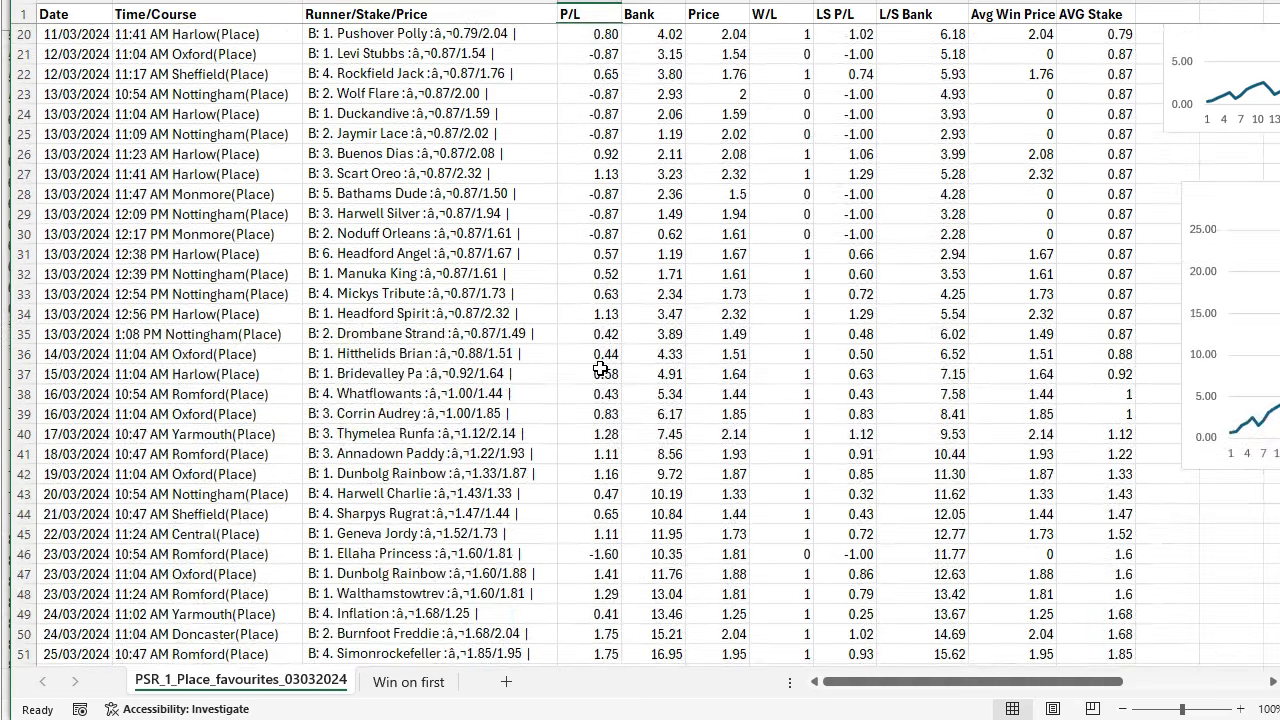
{"action": "scroll", "coordinate": [599, 369], "scroll_direction": "down", "scroll_amount": 5}
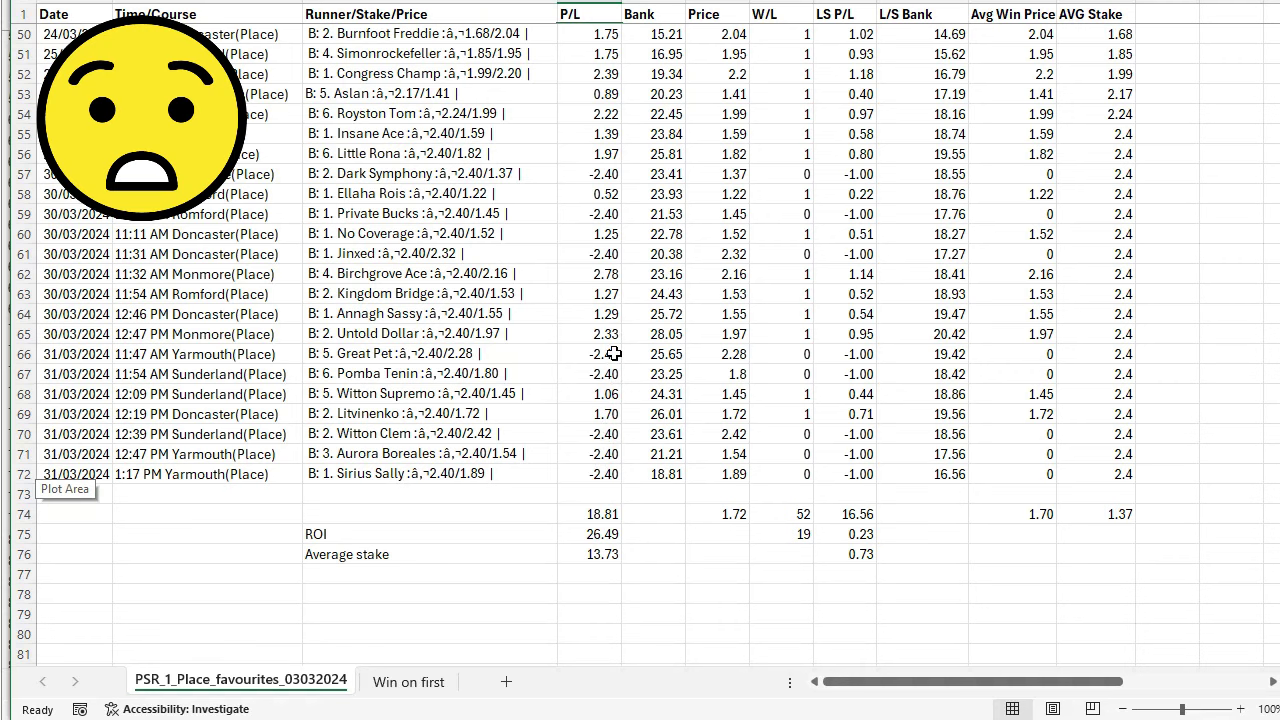
{"action": "left_click", "coordinate": [592, 521]}
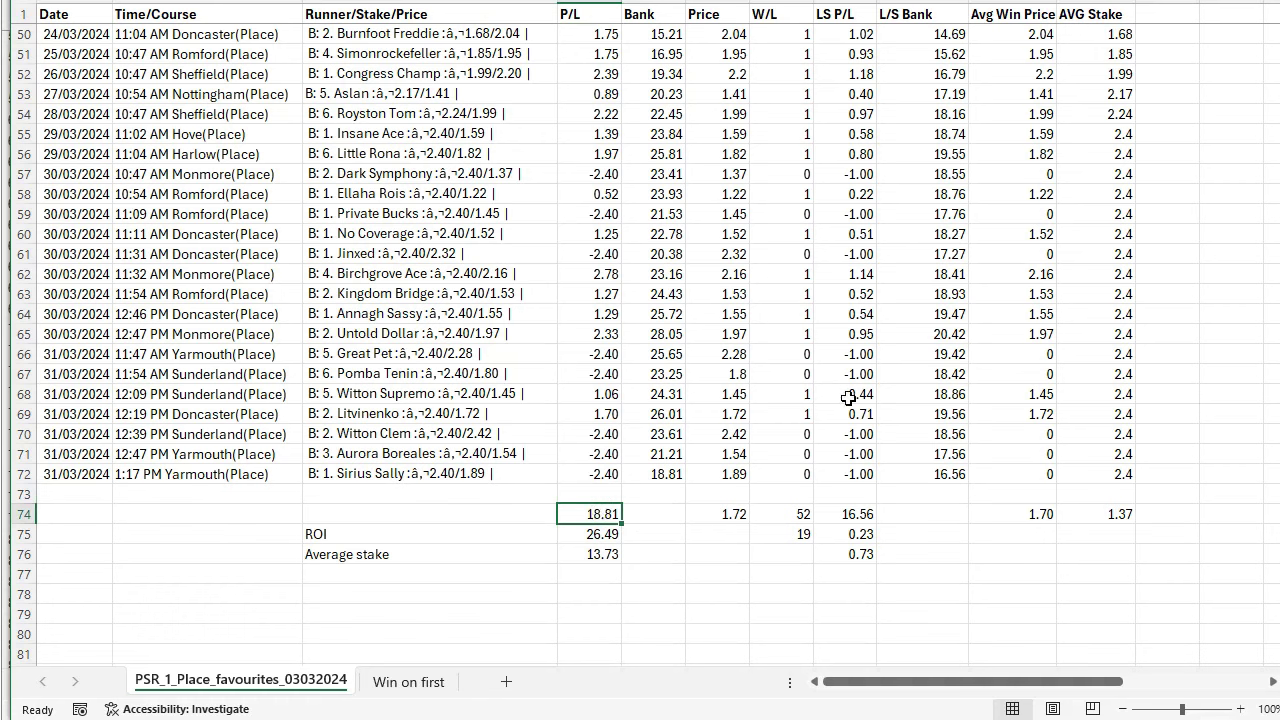
- Examine the level-stakes total, ROI and average stake cells below the bets, including the formula behind the P/L column's Average stake value
{"action": "left_click", "coordinate": [848, 510]}
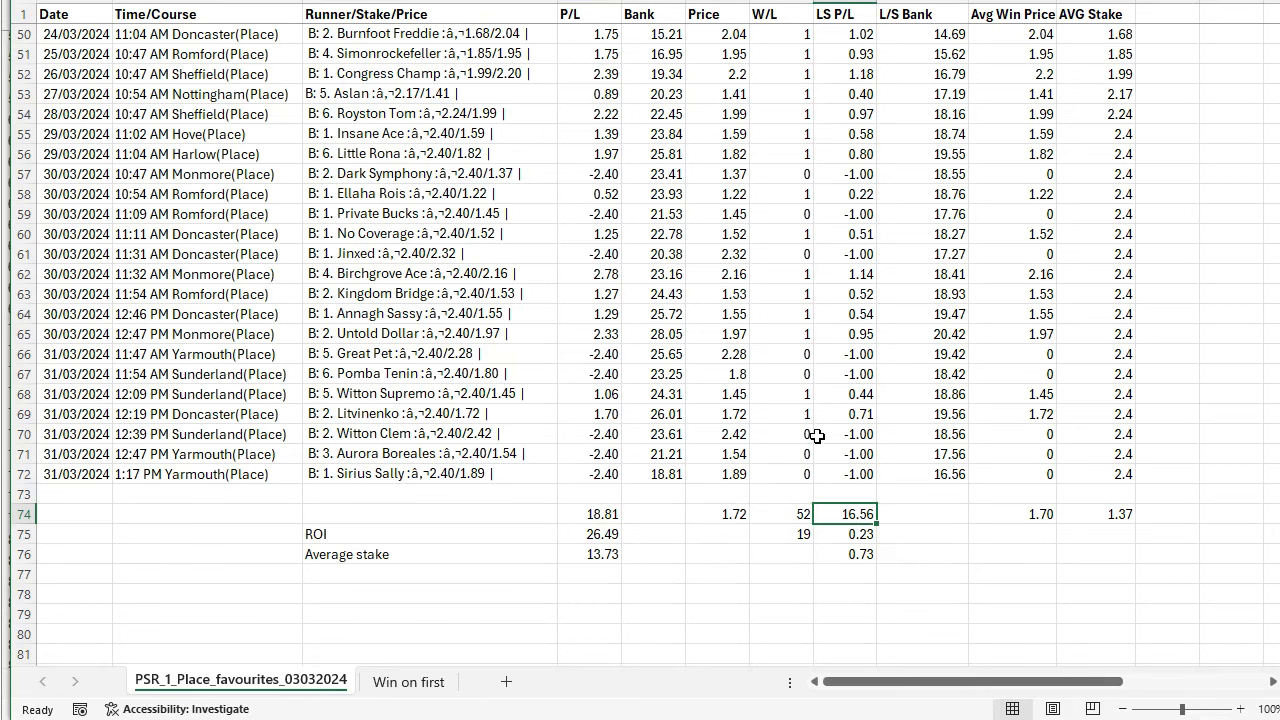
{"action": "left_click", "coordinate": [607, 535]}
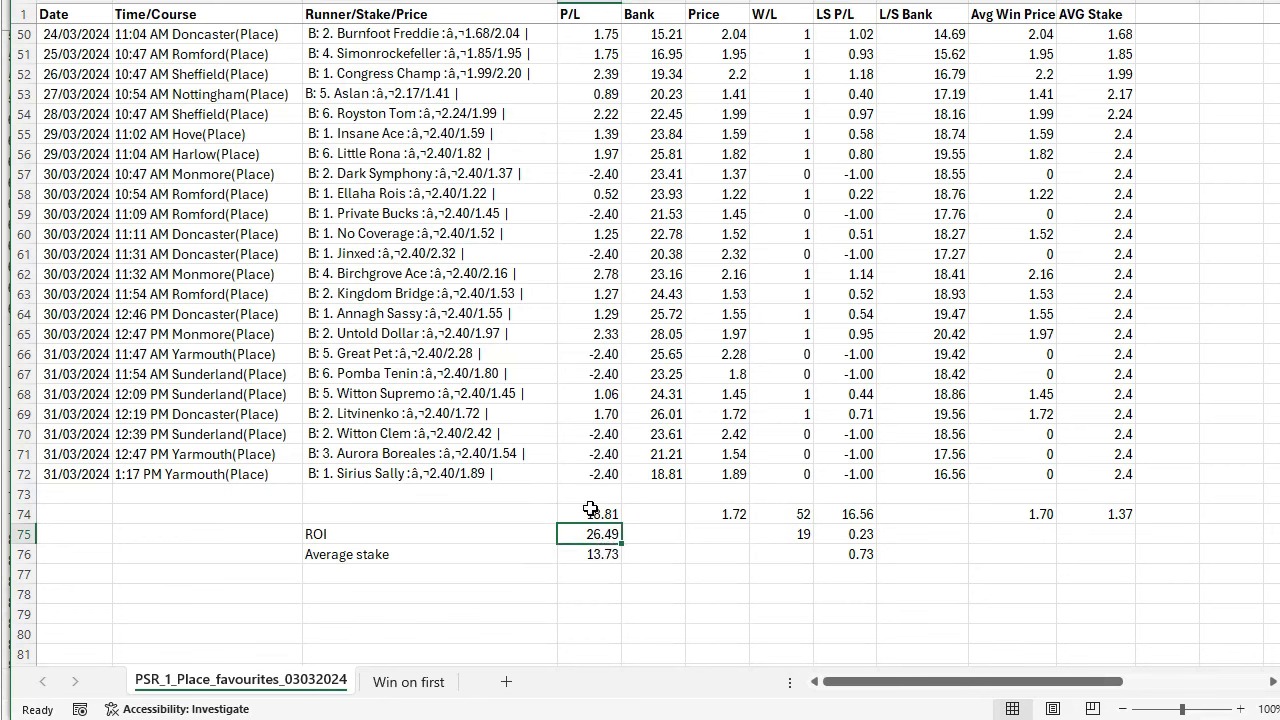
{"action": "key", "text": "Down"}
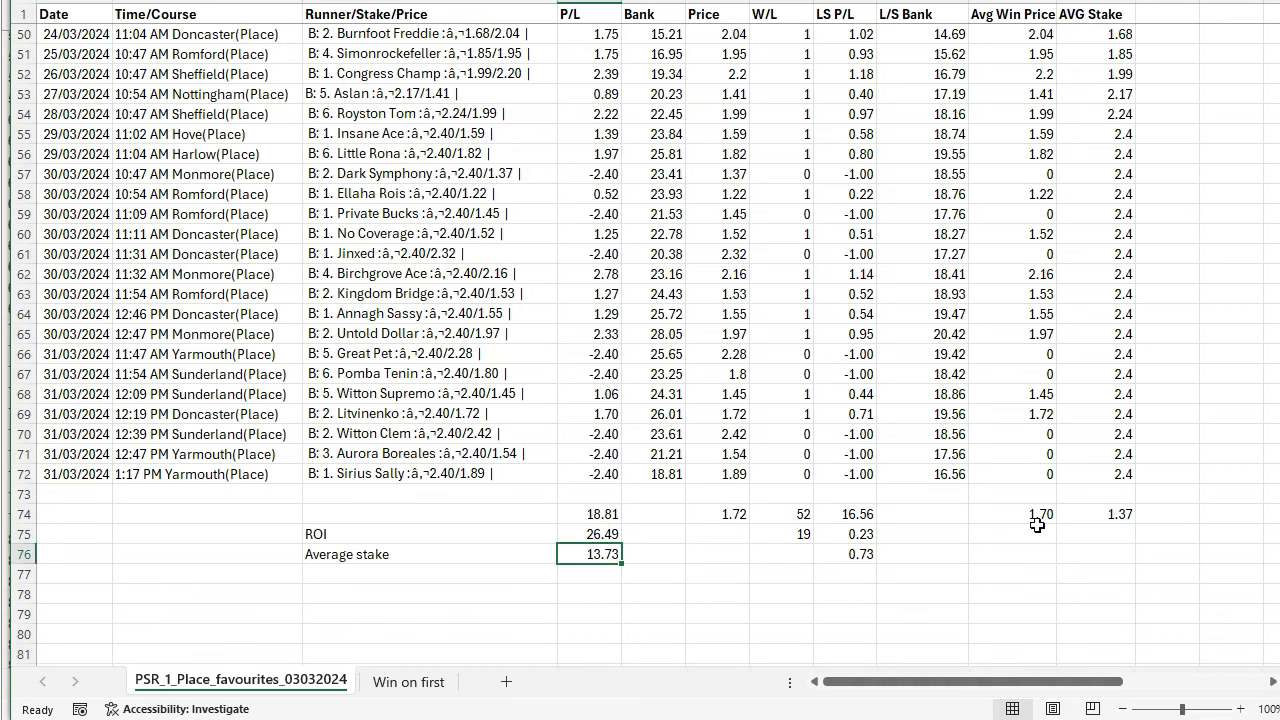
{"action": "left_click", "coordinate": [1106, 514]}
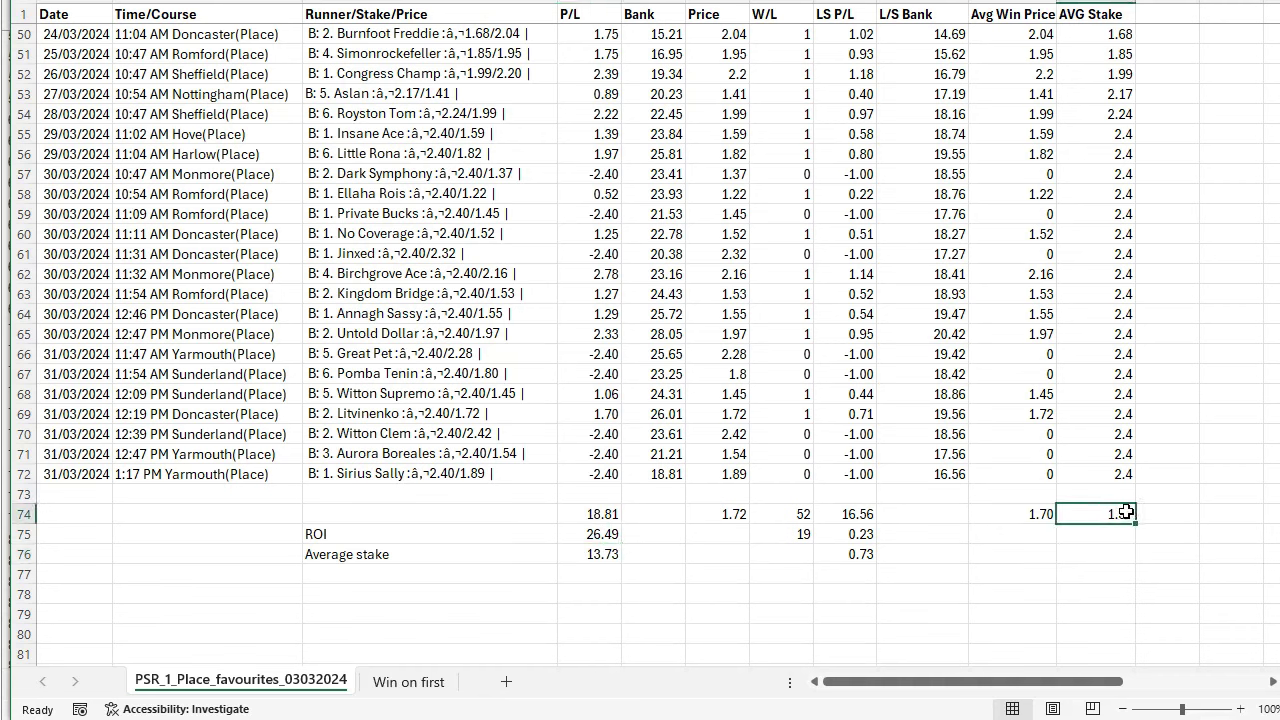
{"action": "left_click", "coordinate": [584, 552]}
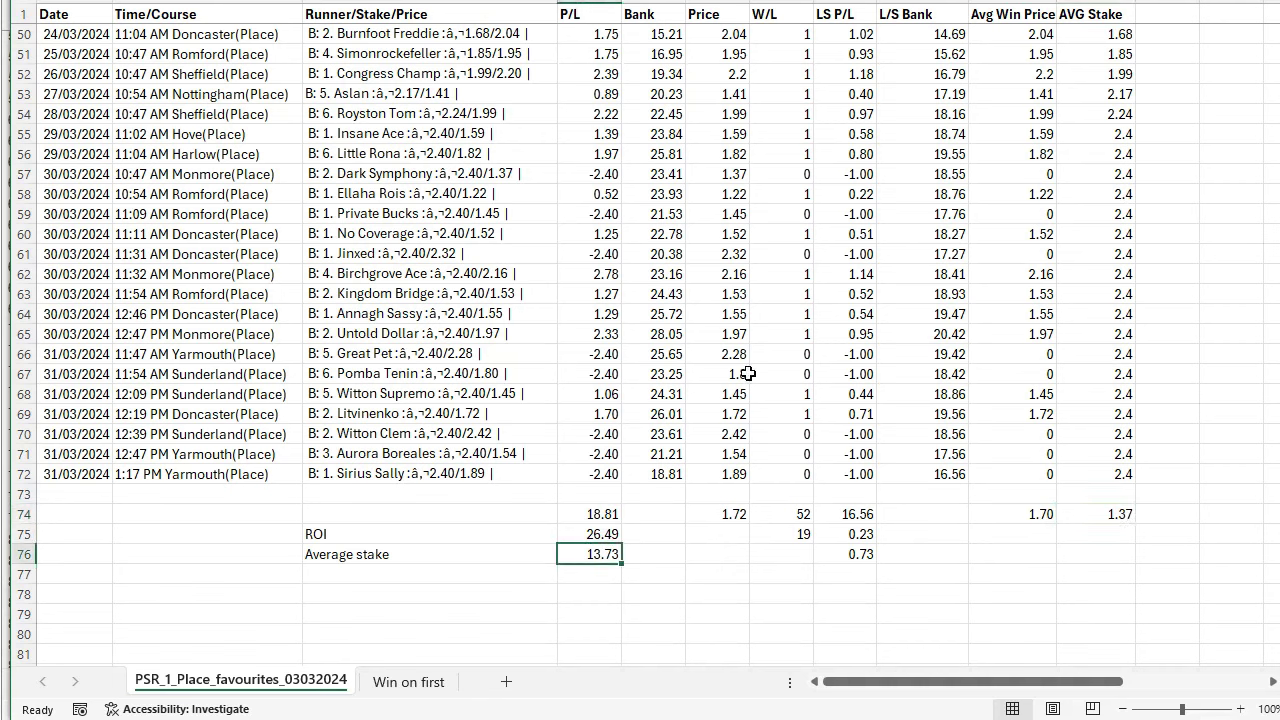
{"action": "double_click", "coordinate": [588, 556]}
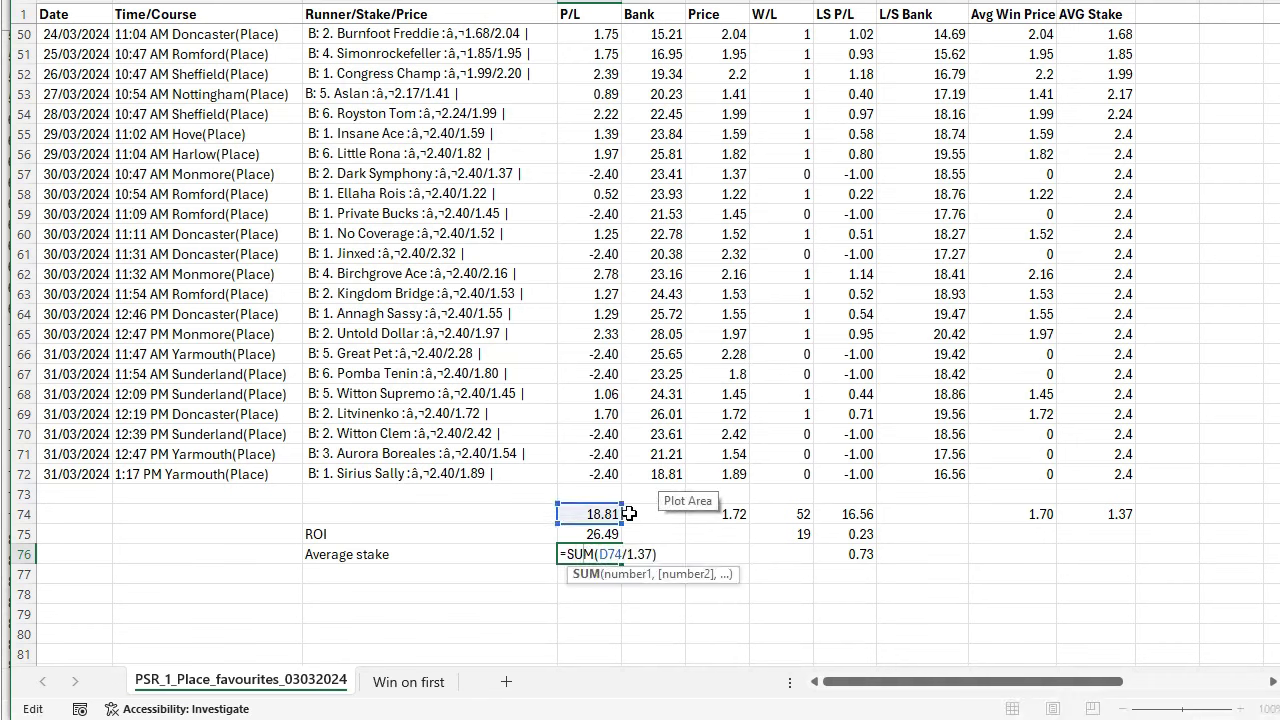
{"action": "key", "text": "Return"}
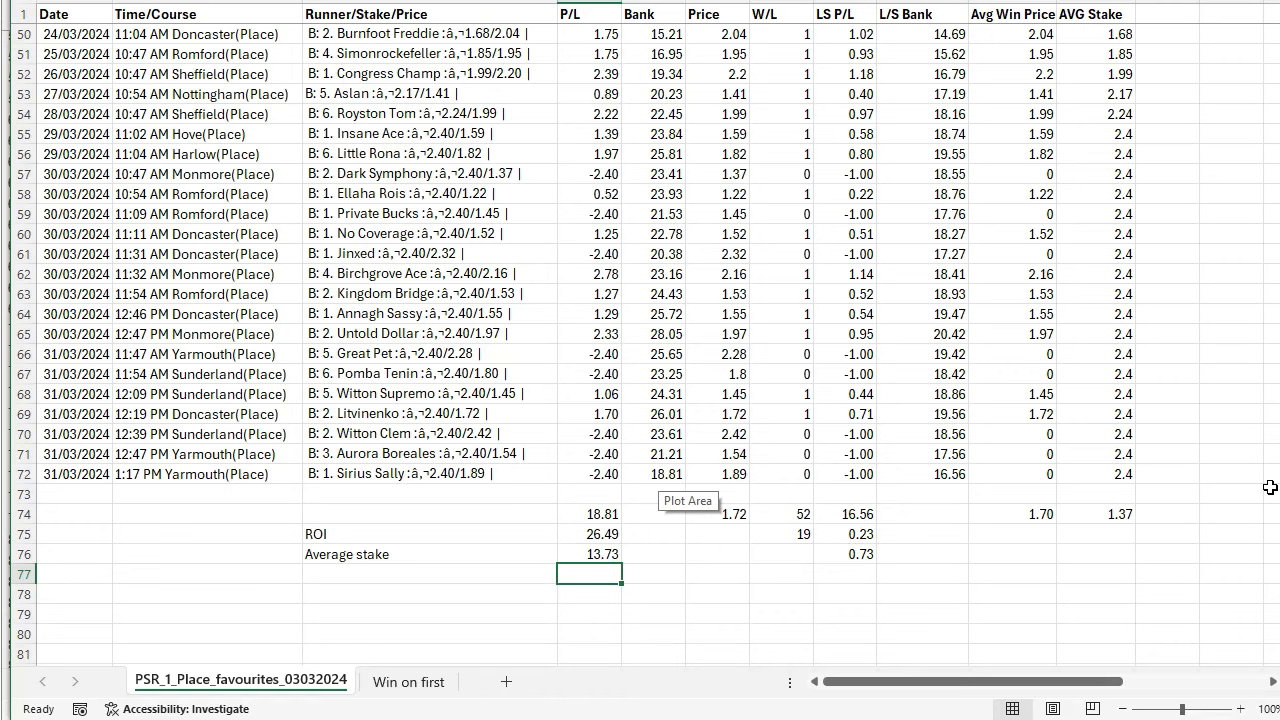
- Move the Stake % Increase chart over the bet rows to examine its curve, and shift it back toward the L/S Bank and AVG Stake columns
{"action": "scroll", "coordinate": [1270, 487], "scroll_direction": "up", "scroll_amount": 13}
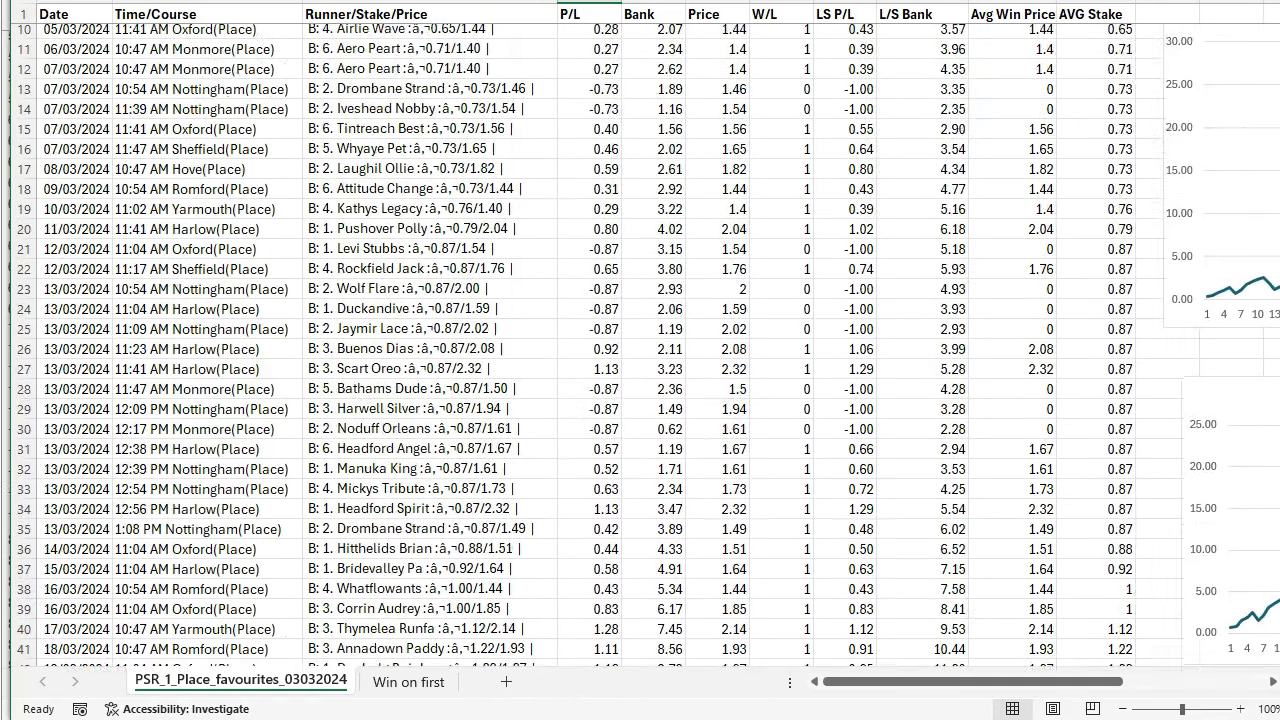
{"action": "scroll", "coordinate": [1224, 80], "scroll_direction": "up", "scroll_amount": 2}
{"action": "left_click_drag", "start_coordinate": [1214, 64], "coordinate": [255, 67]}
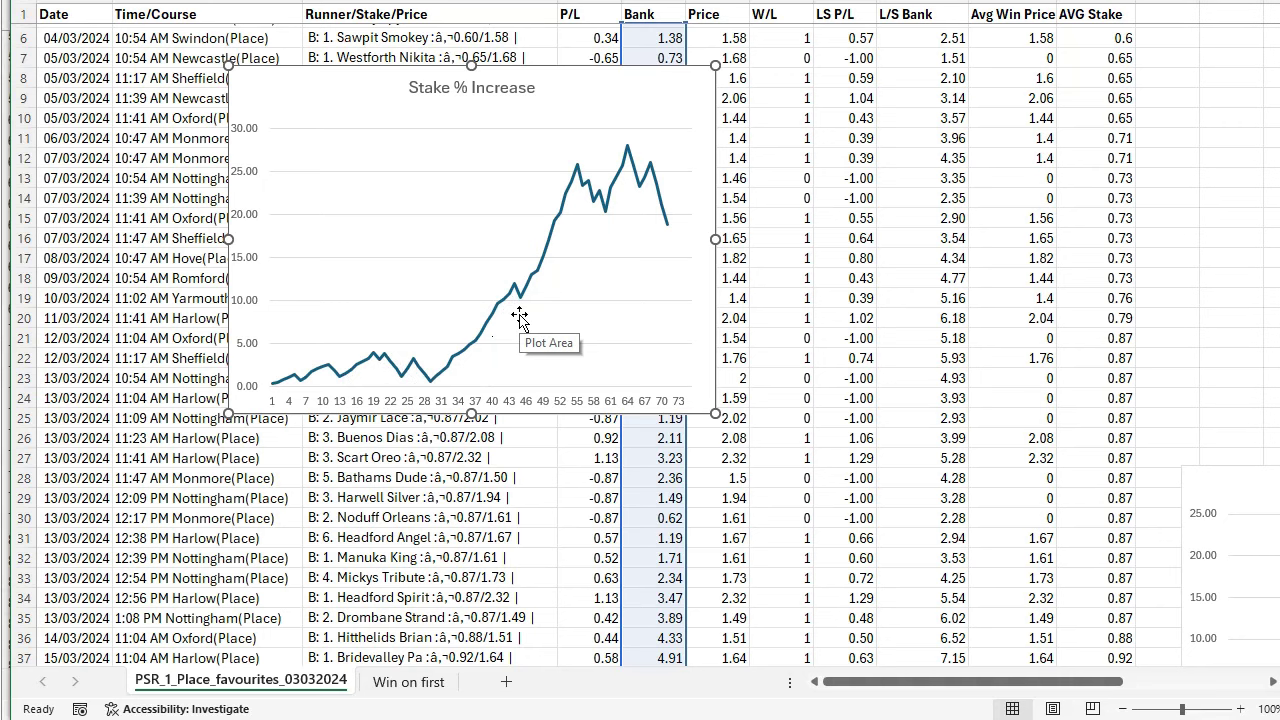
{"action": "left_click_drag", "start_coordinate": [533, 70], "coordinate": [1268, 110]}
{"action": "key", "text": "Escape"}
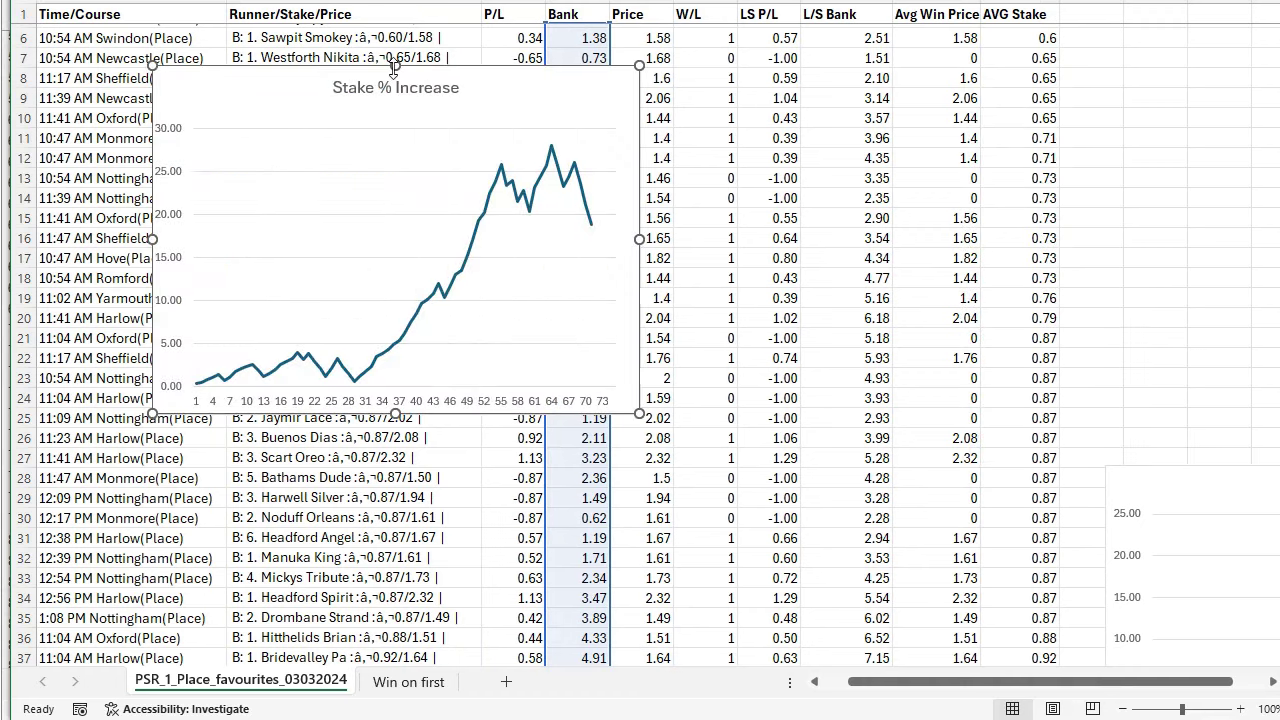
{"action": "left_click_drag", "start_coordinate": [428, 65], "coordinate": [1191, 125]}
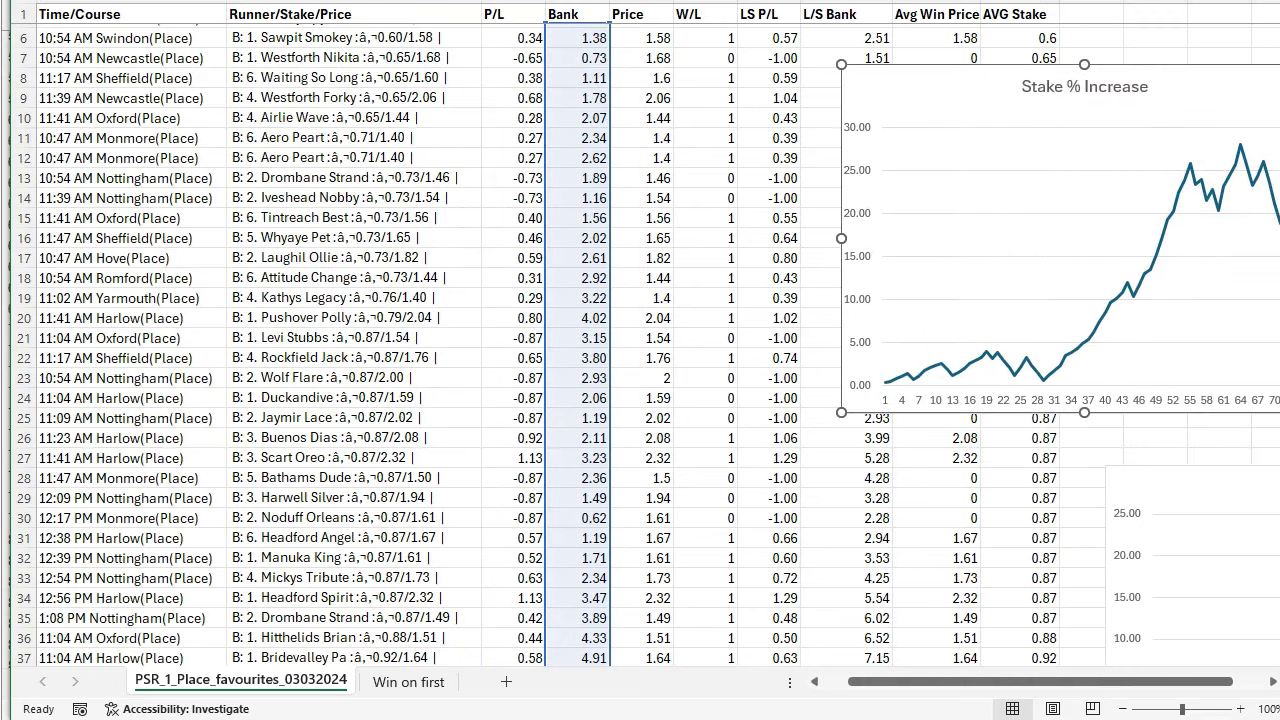
- Look through the Bank column and the bet rows down to the totals to examine how the bank develops
{"action": "scroll", "coordinate": [1268, 555], "scroll_direction": "down", "scroll_amount": 13}
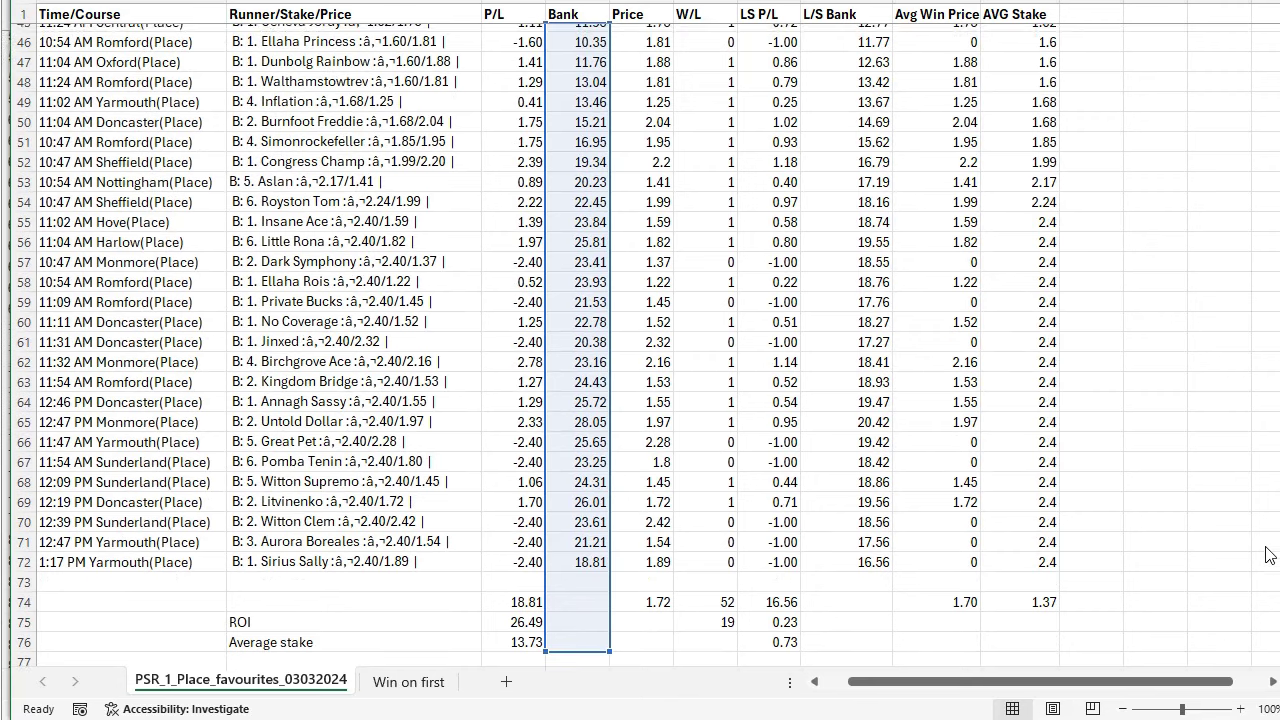
{"action": "scroll", "coordinate": [1268, 555], "scroll_direction": "up", "scroll_amount": 4}
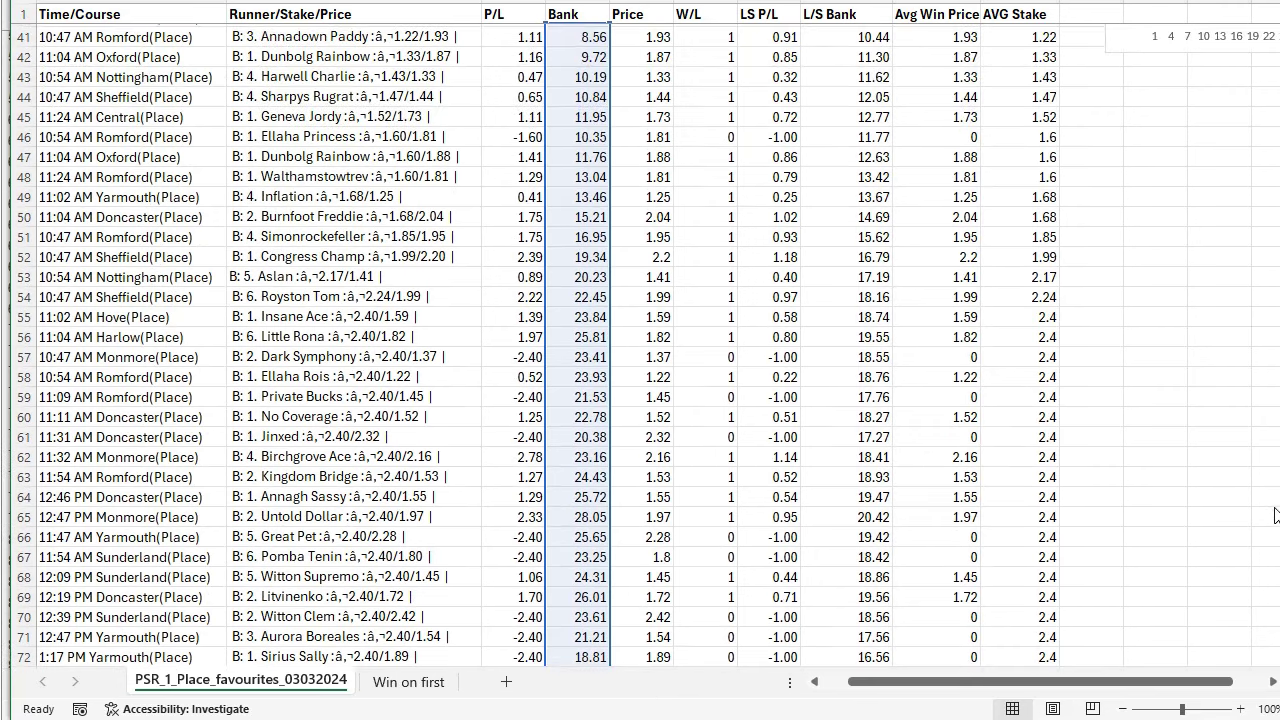
{"action": "scroll", "coordinate": [1268, 555], "scroll_direction": "up", "scroll_amount": 1}
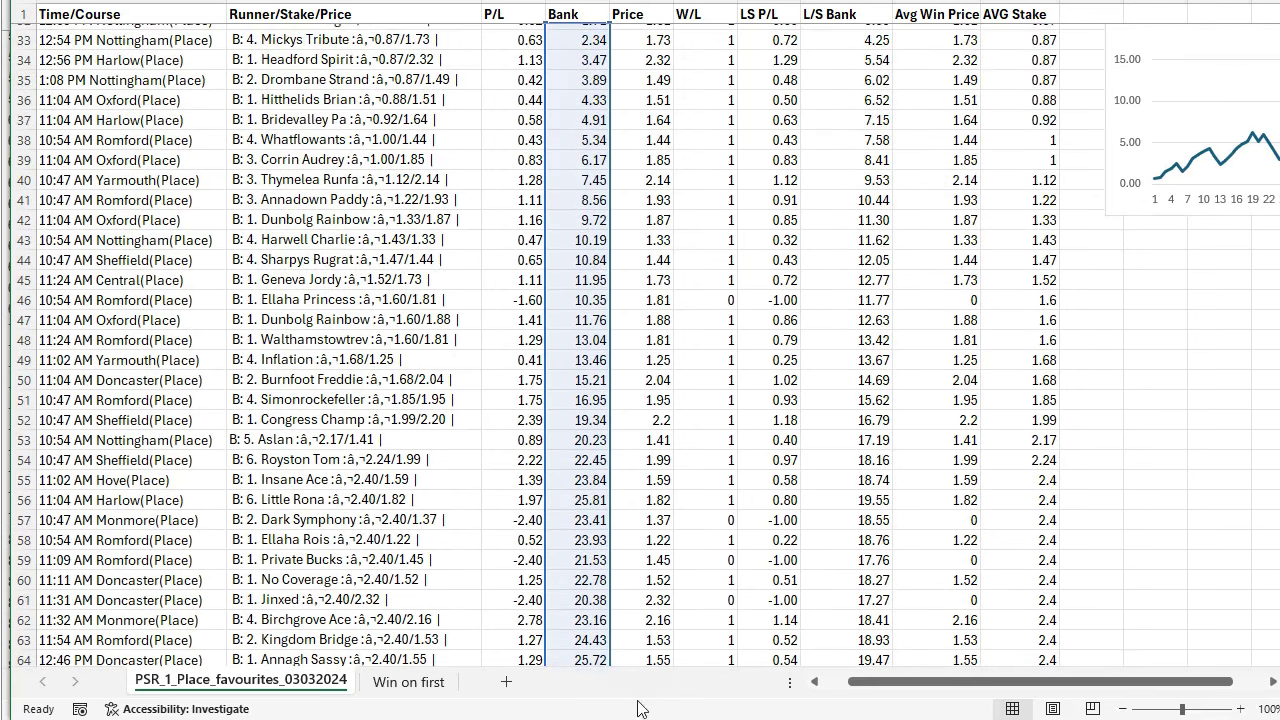
{"action": "left_click_drag", "start_coordinate": [849, 689], "coordinate": [791, 689]}
{"action": "scroll", "coordinate": [54, 270], "scroll_direction": "up", "scroll_amount": 5}
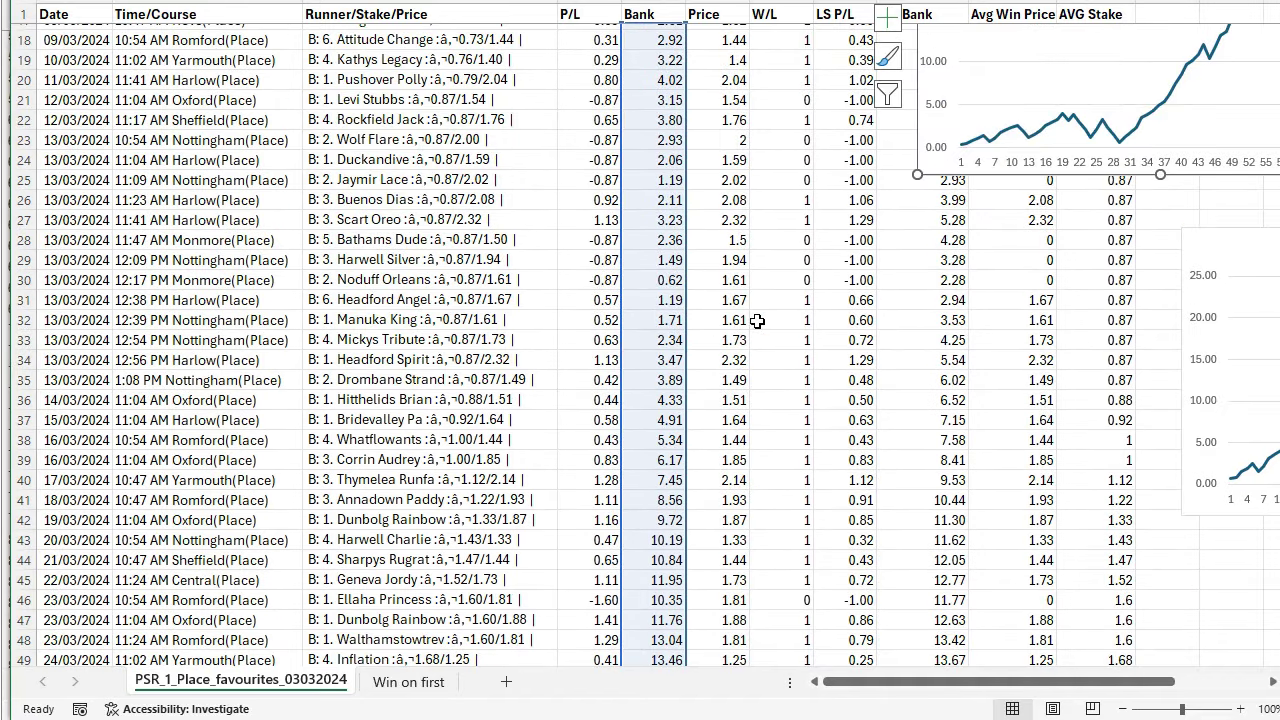
{"action": "scroll", "coordinate": [320, 323], "scroll_direction": "down", "scroll_amount": 9}
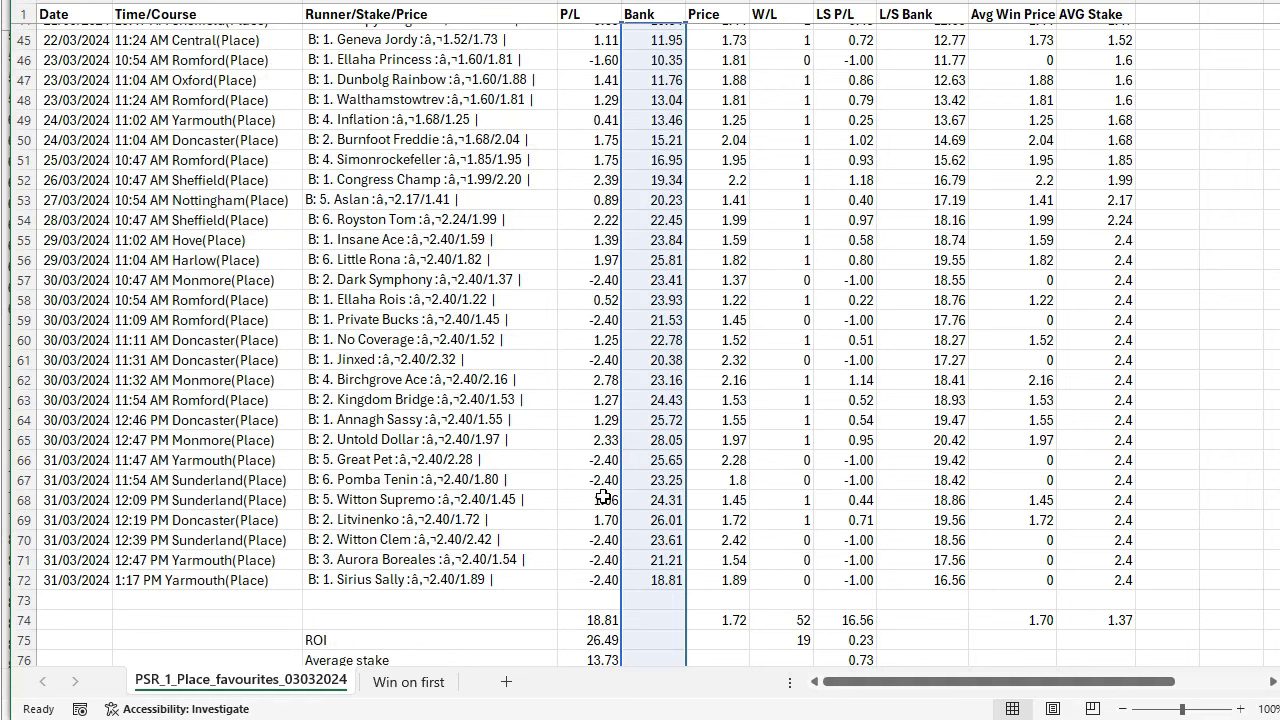
{"action": "scroll", "coordinate": [484, 540], "scroll_direction": "up", "scroll_amount": 1}
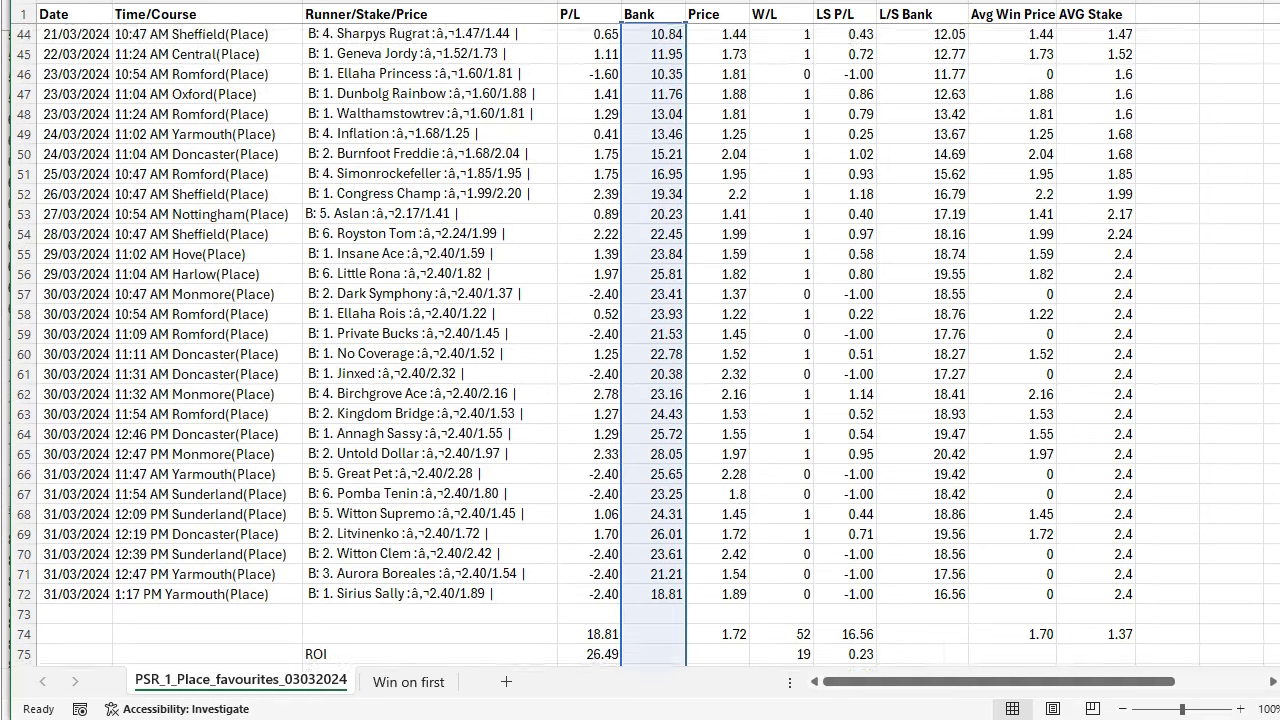
{"action": "scroll", "coordinate": [484, 540], "scroll_direction": "down", "scroll_amount": 1}
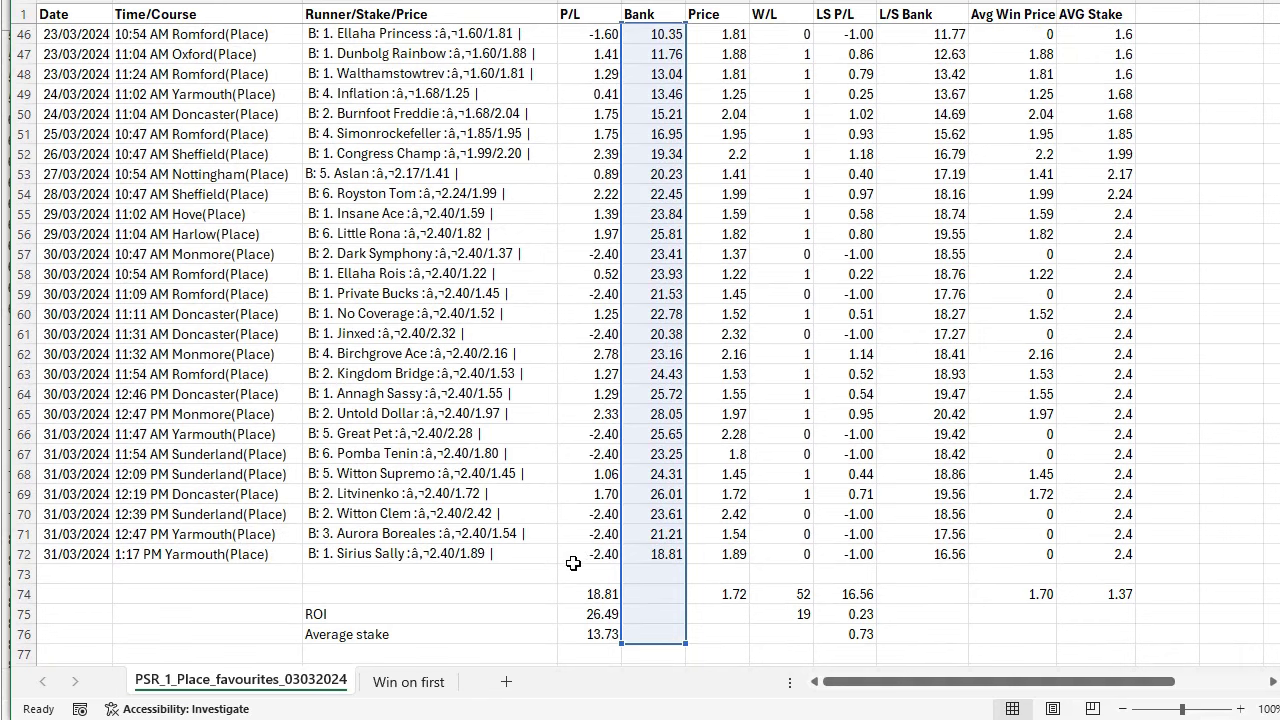
- Check the last bet's P/L, the P/L column's ROI and the level-stakes Average stake value
{"action": "left_click", "coordinate": [603, 558]}
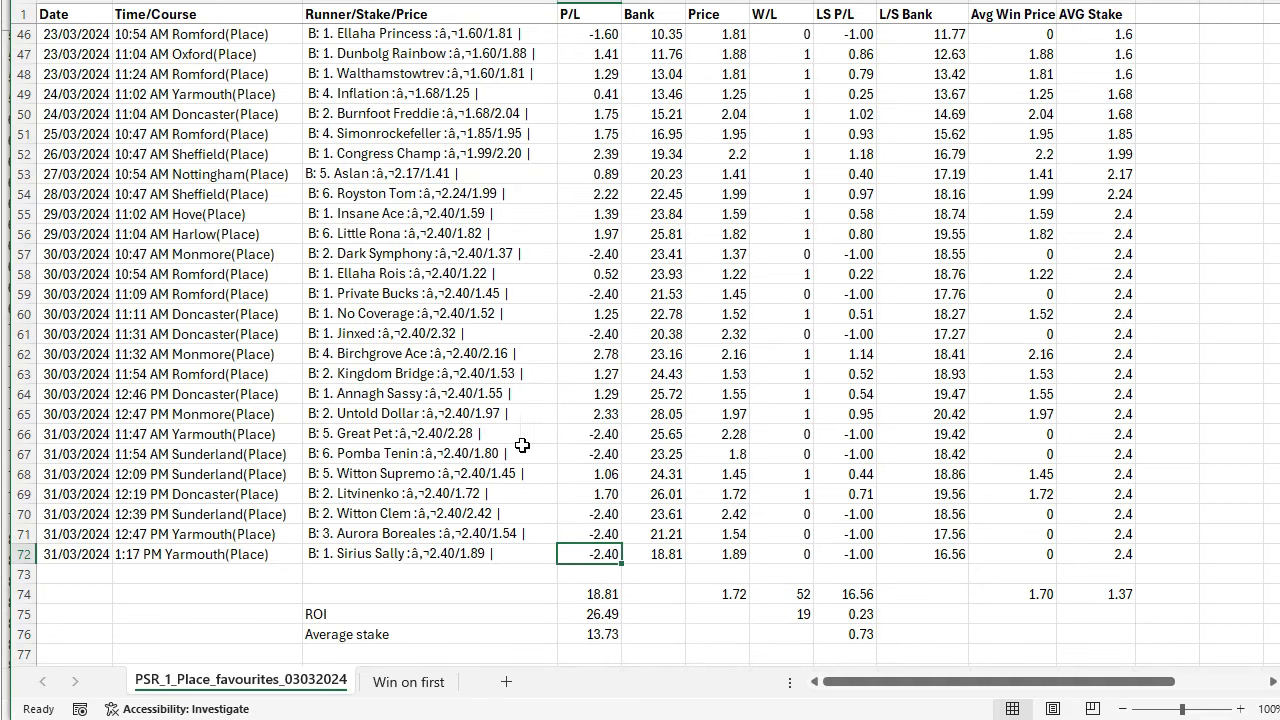
{"action": "left_click", "coordinate": [598, 616]}
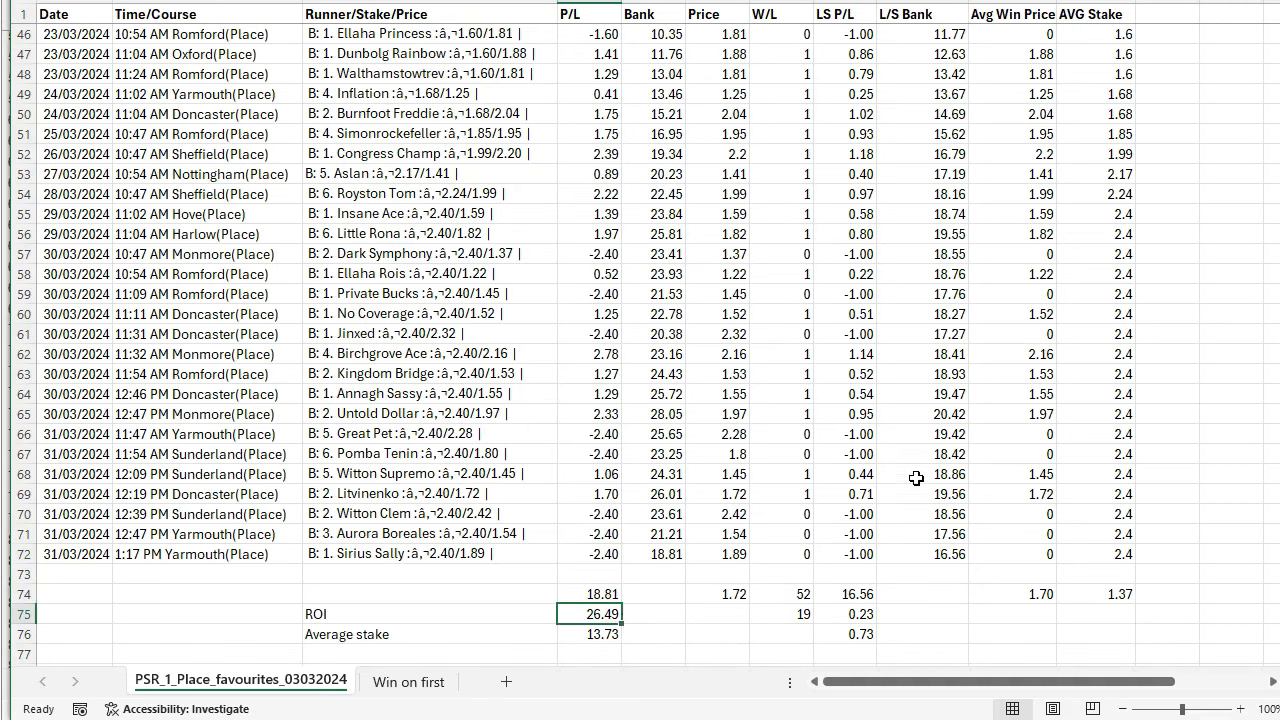
{"action": "left_click", "coordinate": [852, 634]}
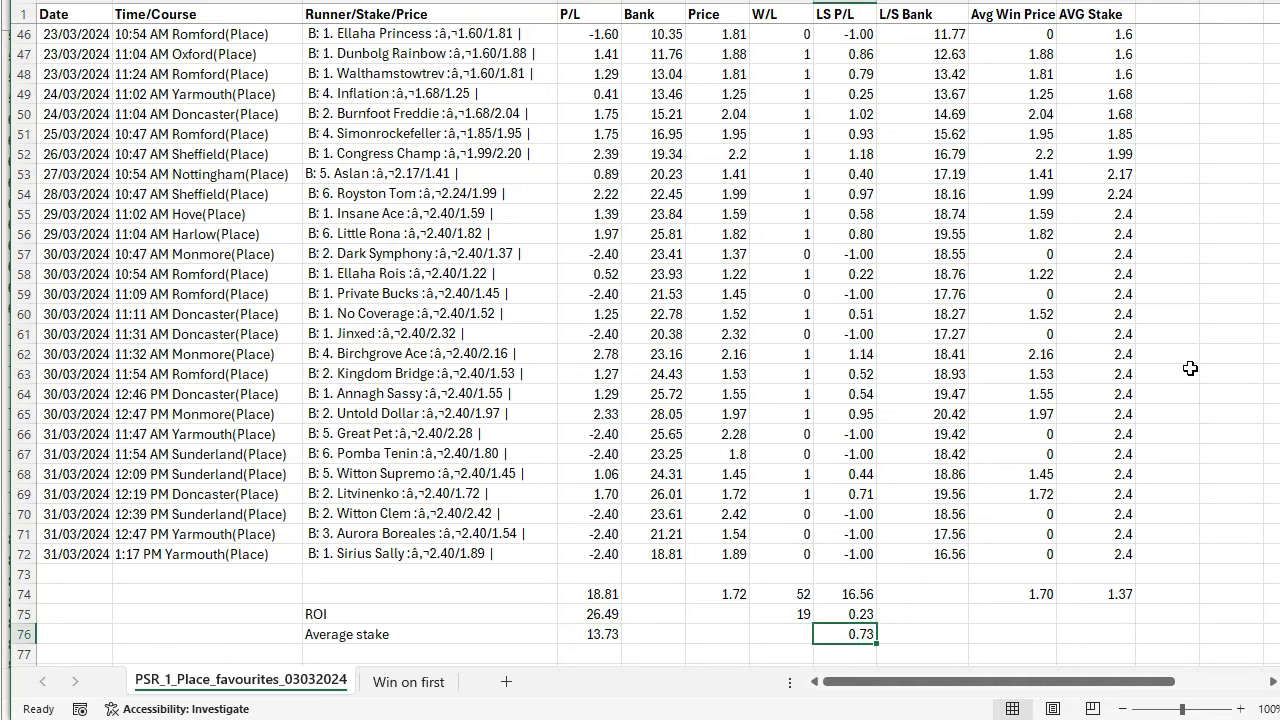
- Place the Stake % Increase chart over the Time/Course and Runner columns and the Level Stakes chart over the Price to AVG Stake columns
{"action": "scroll", "coordinate": [1254, 86], "scroll_direction": "up", "scroll_amount": 14}
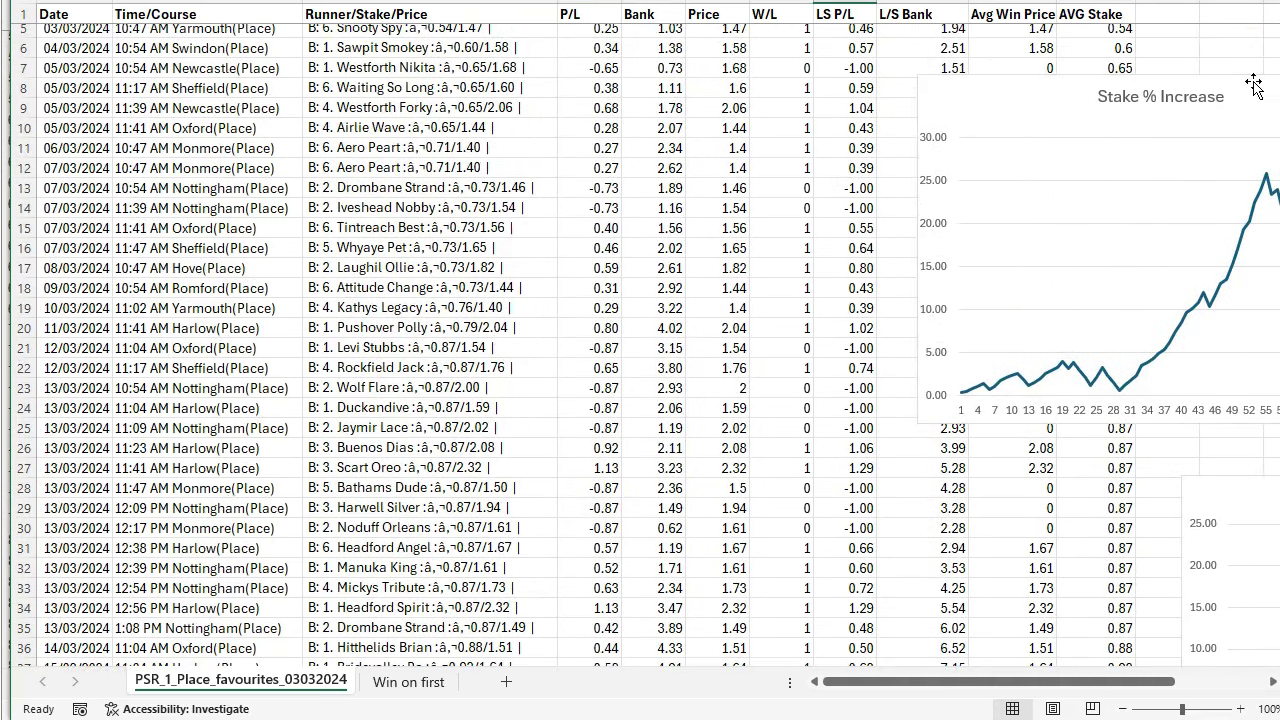
{"action": "left_click_drag", "start_coordinate": [1254, 86], "coordinate": [443, 92]}
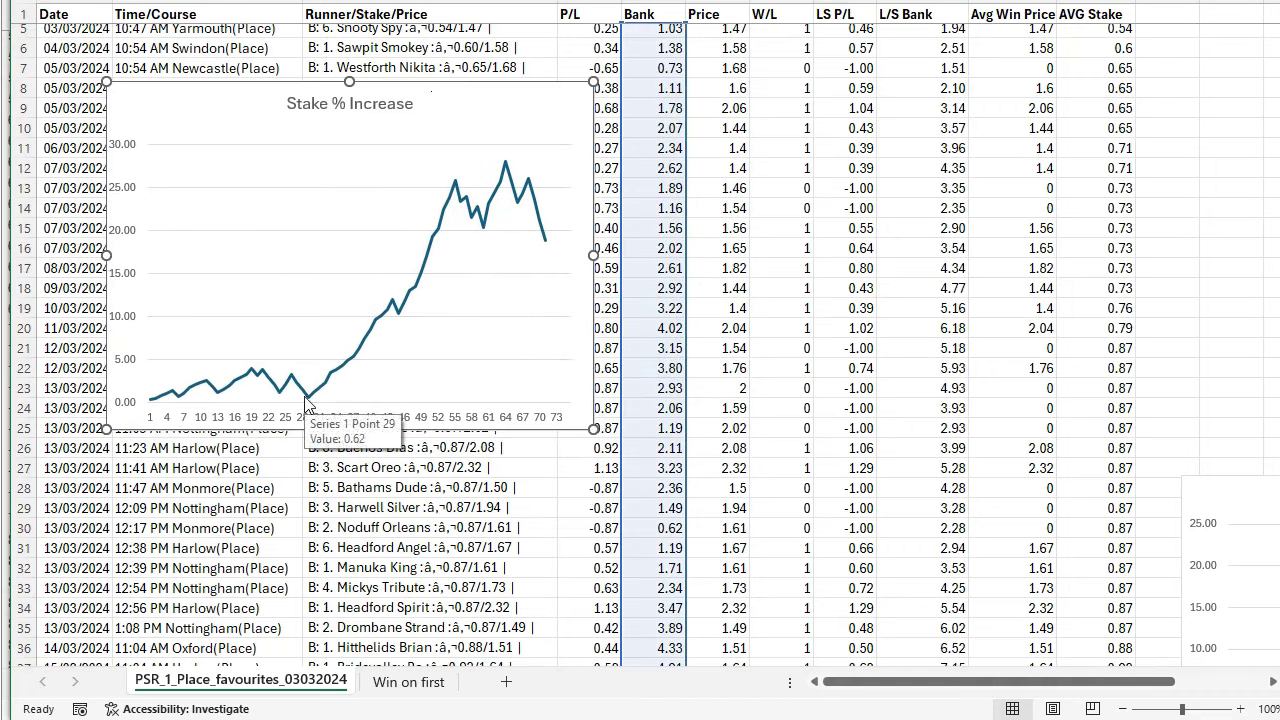
{"action": "left_click", "coordinate": [460, 172]}
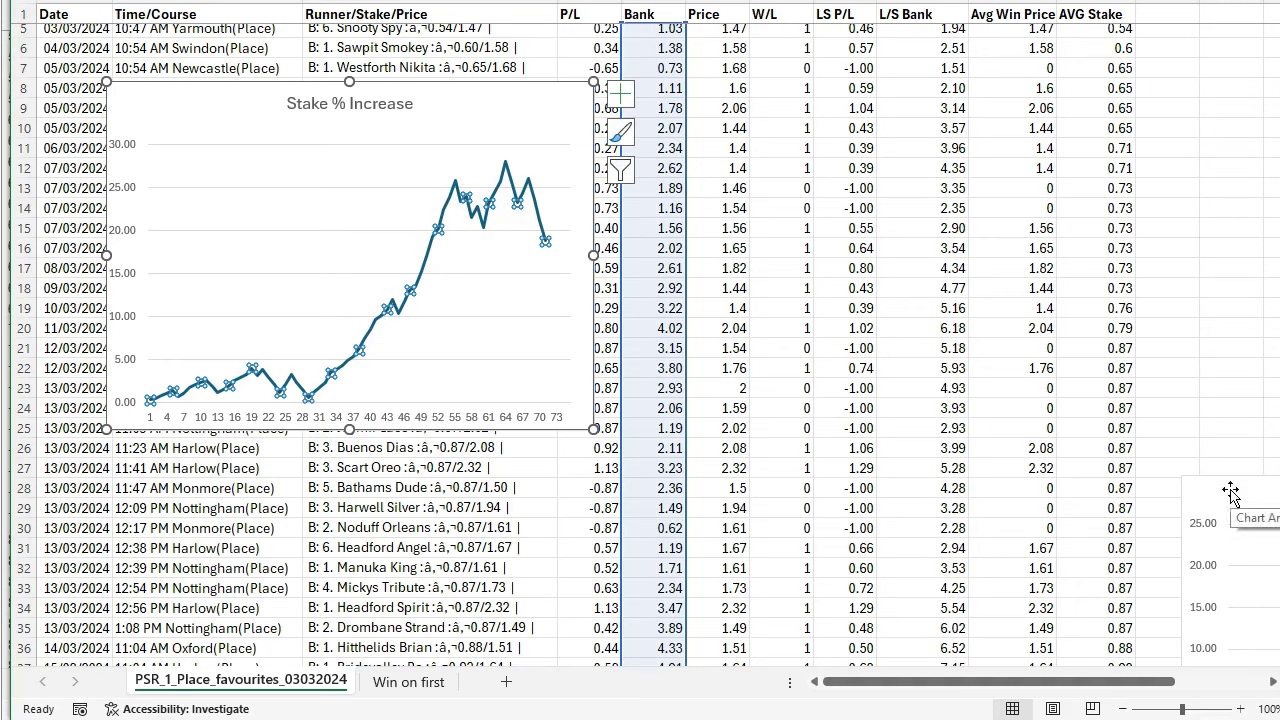
{"action": "left_click_drag", "start_coordinate": [1230, 490], "coordinate": [758, 372]}
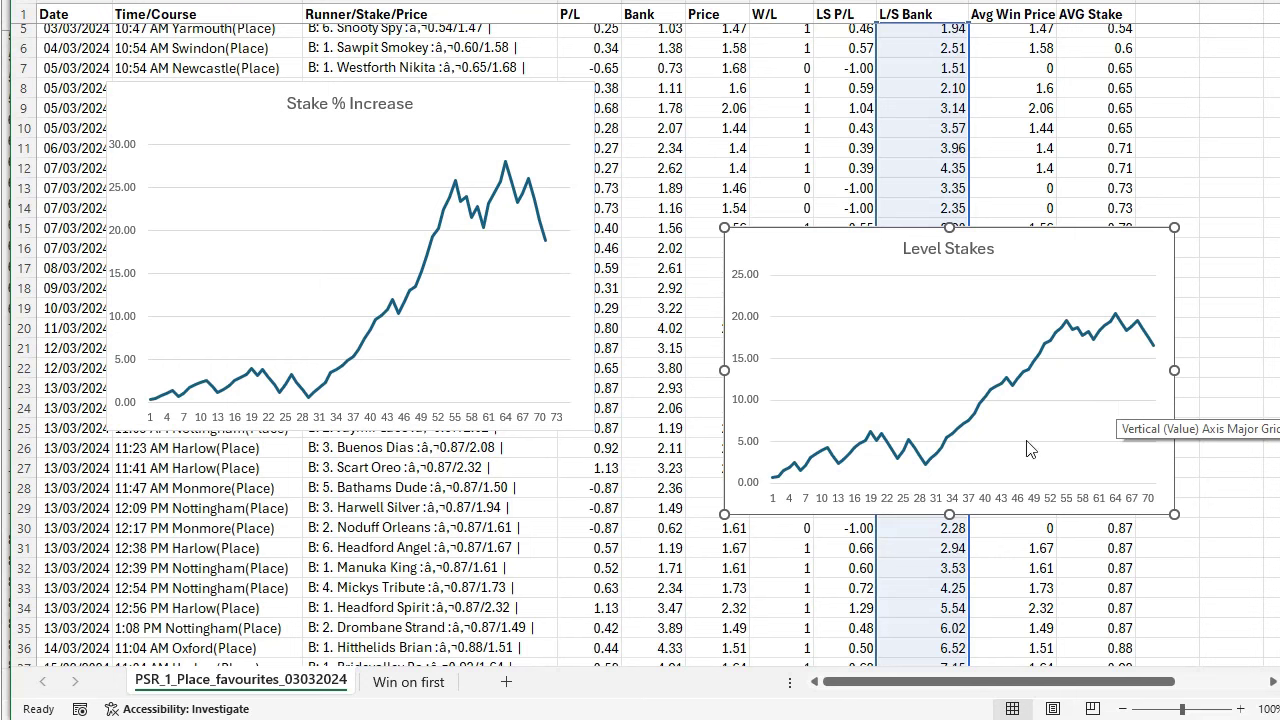
- Examine the Win on first sheet's results, including the P/L total in D36 and the value beneath it
{"action": "left_click", "coordinate": [403, 684]}
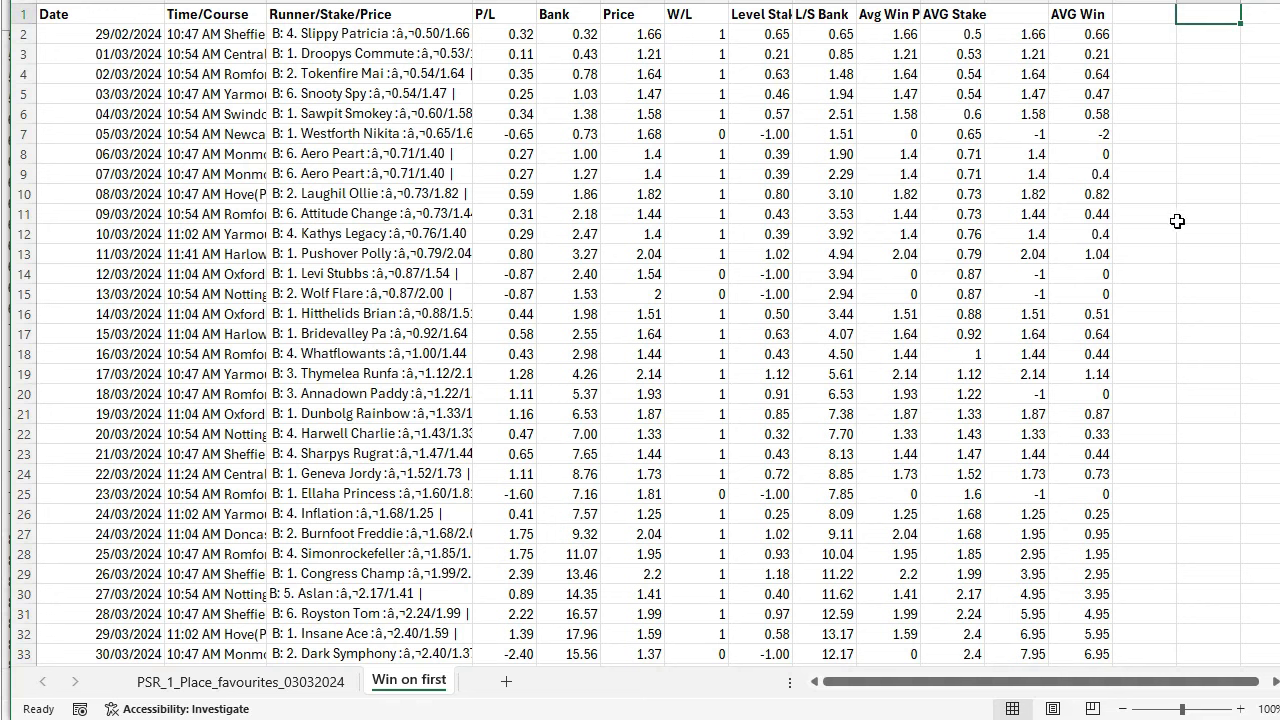
{"action": "scroll", "coordinate": [963, 488], "scroll_direction": "down", "scroll_amount": 7}
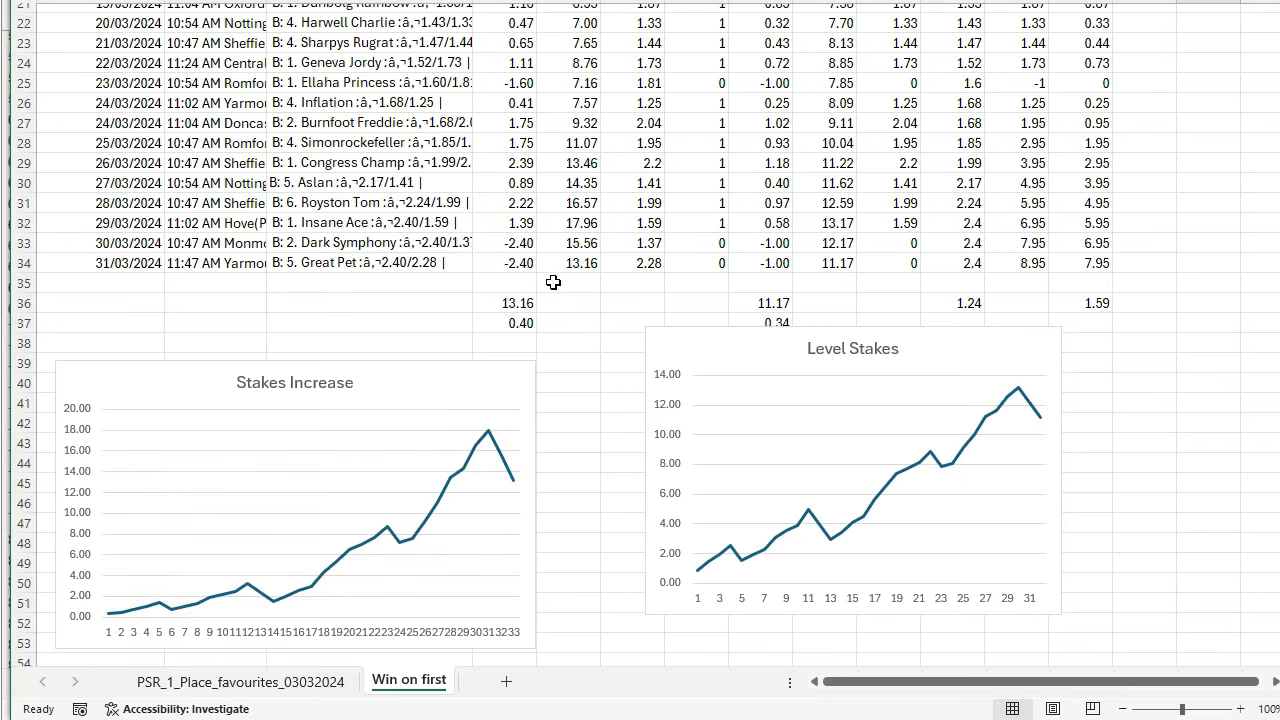
{"action": "left_click", "coordinate": [522, 303]}
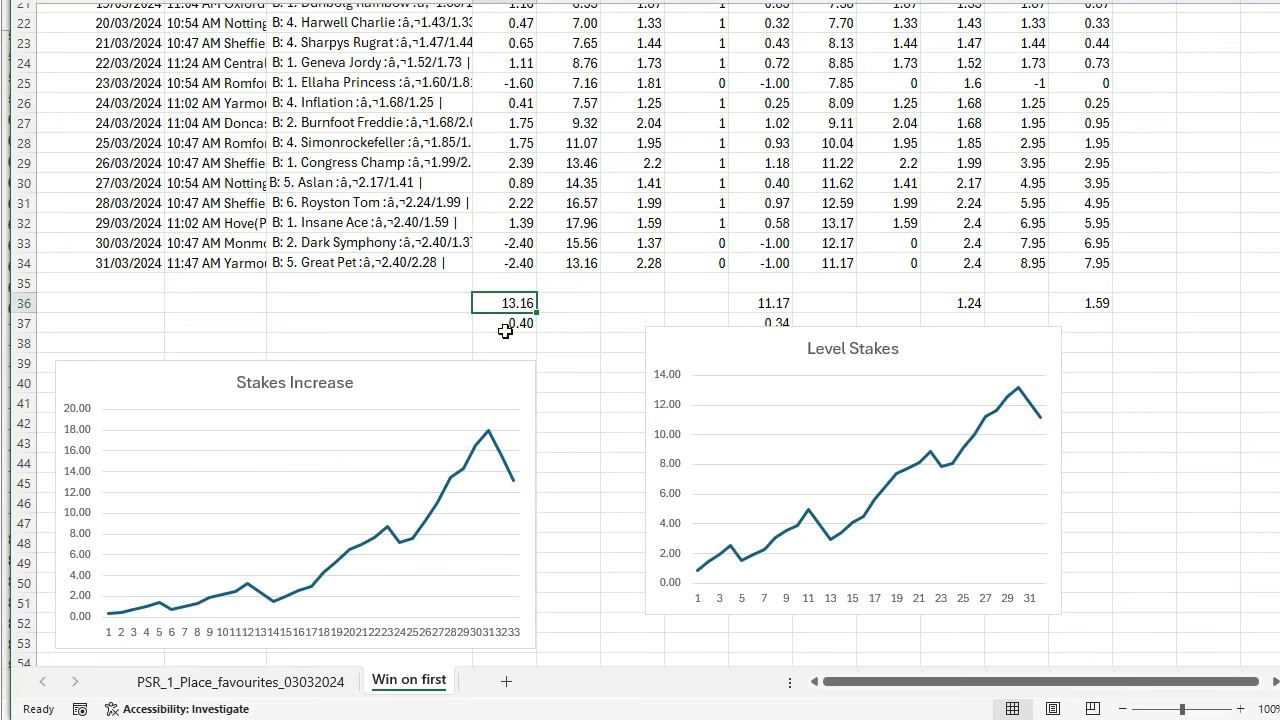
{"action": "left_click", "coordinate": [503, 323]}
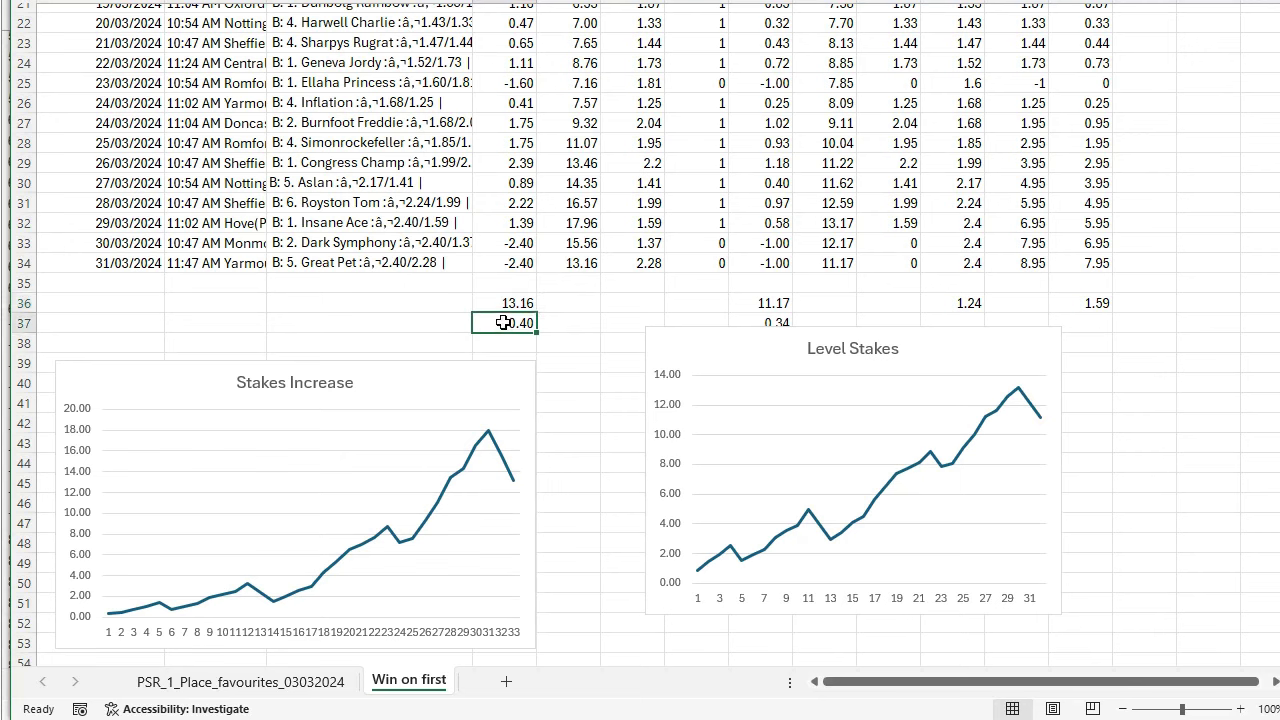
- Move the Level Stakes chart down clear of row 37 and check the level-stakes total and the value beneath it
{"action": "left_click_drag", "start_coordinate": [739, 333], "coordinate": [739, 378]}
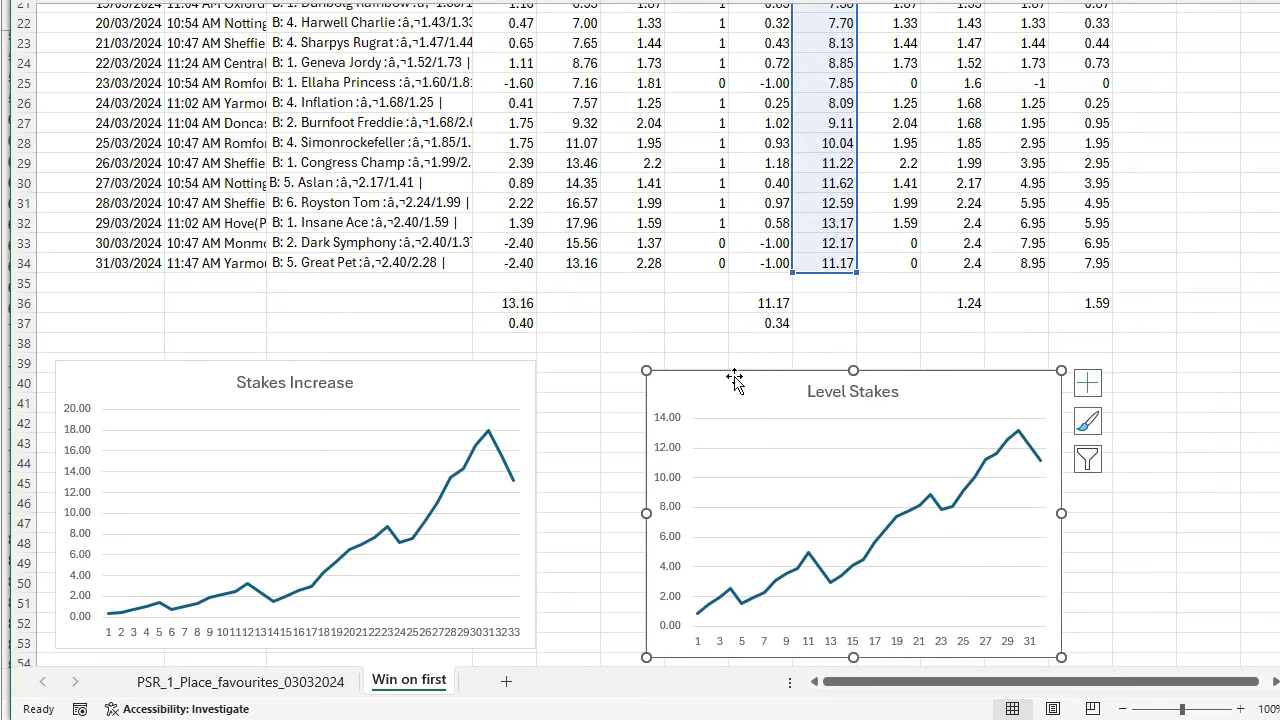
{"action": "left_click", "coordinate": [780, 306]}
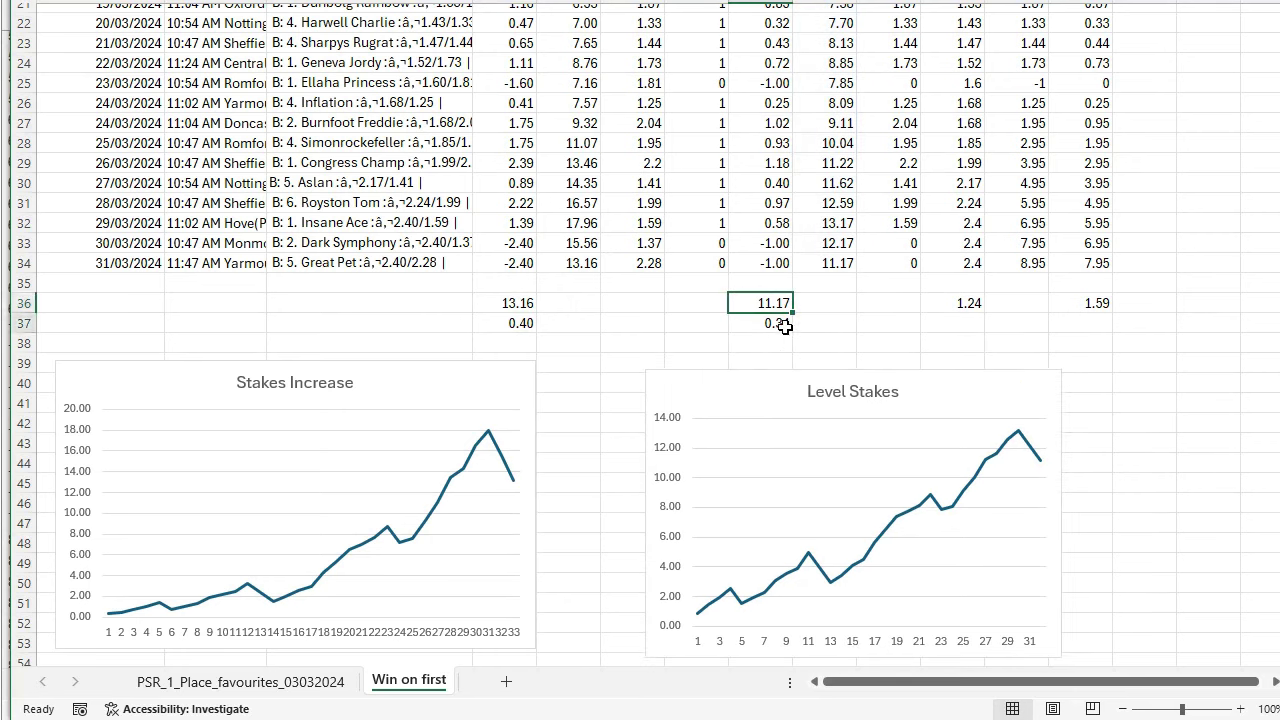
{"action": "left_click", "coordinate": [788, 326]}
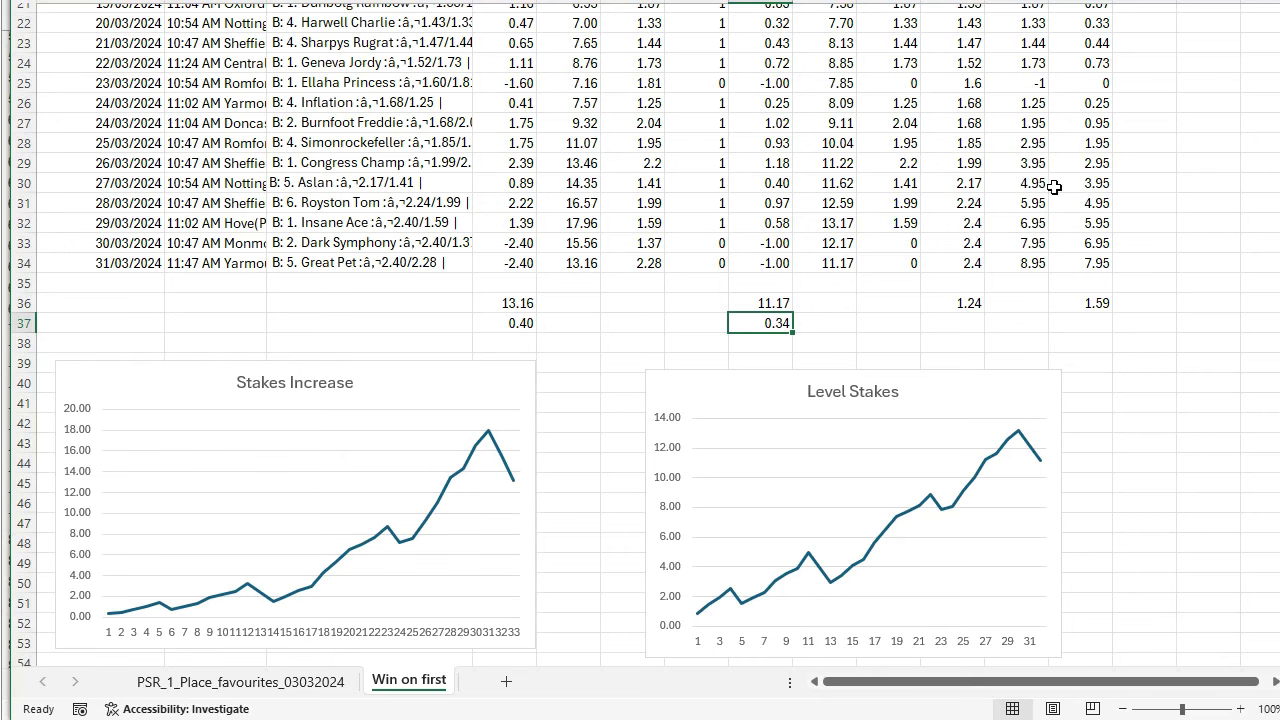
- Return to the PSR_1_Place_favourites_03032024 sheet and review its bets down to the totals
{"action": "left_click", "coordinate": [285, 690]}
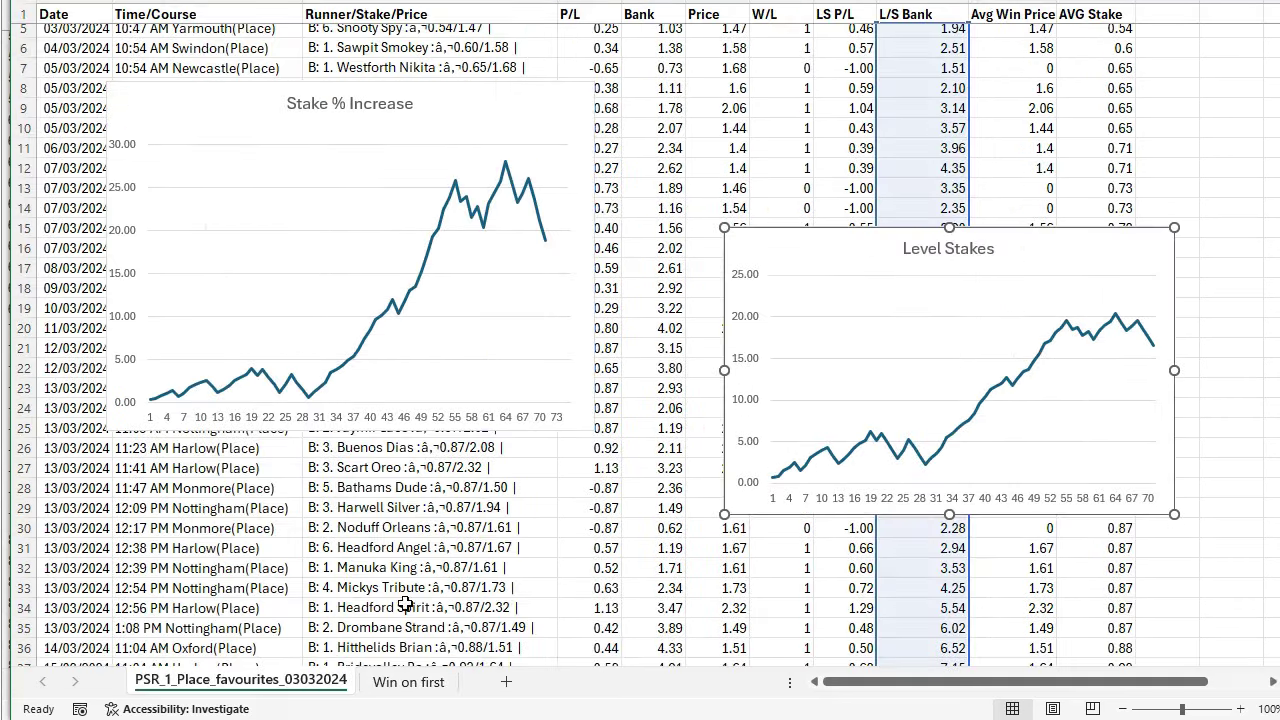
{"action": "scroll", "coordinate": [575, 343], "scroll_direction": "down", "scroll_amount": 8}
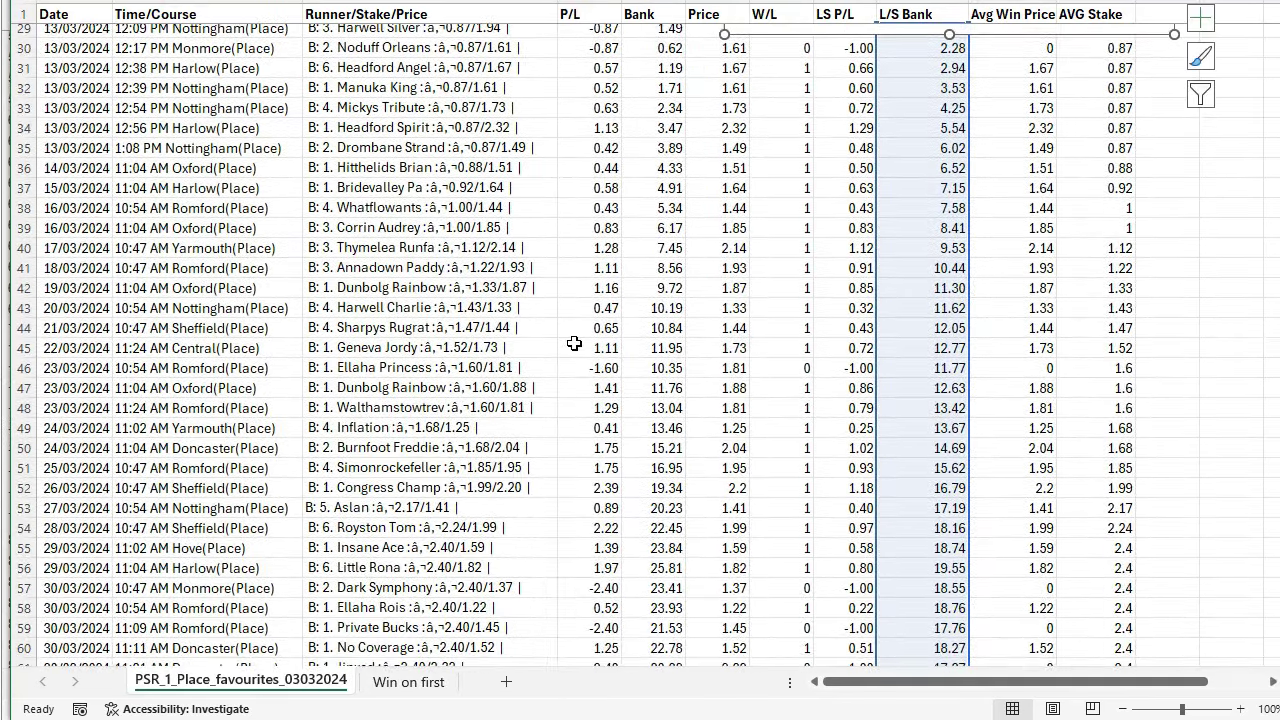
{"action": "scroll", "coordinate": [563, 362], "scroll_direction": "down", "scroll_amount": 6}
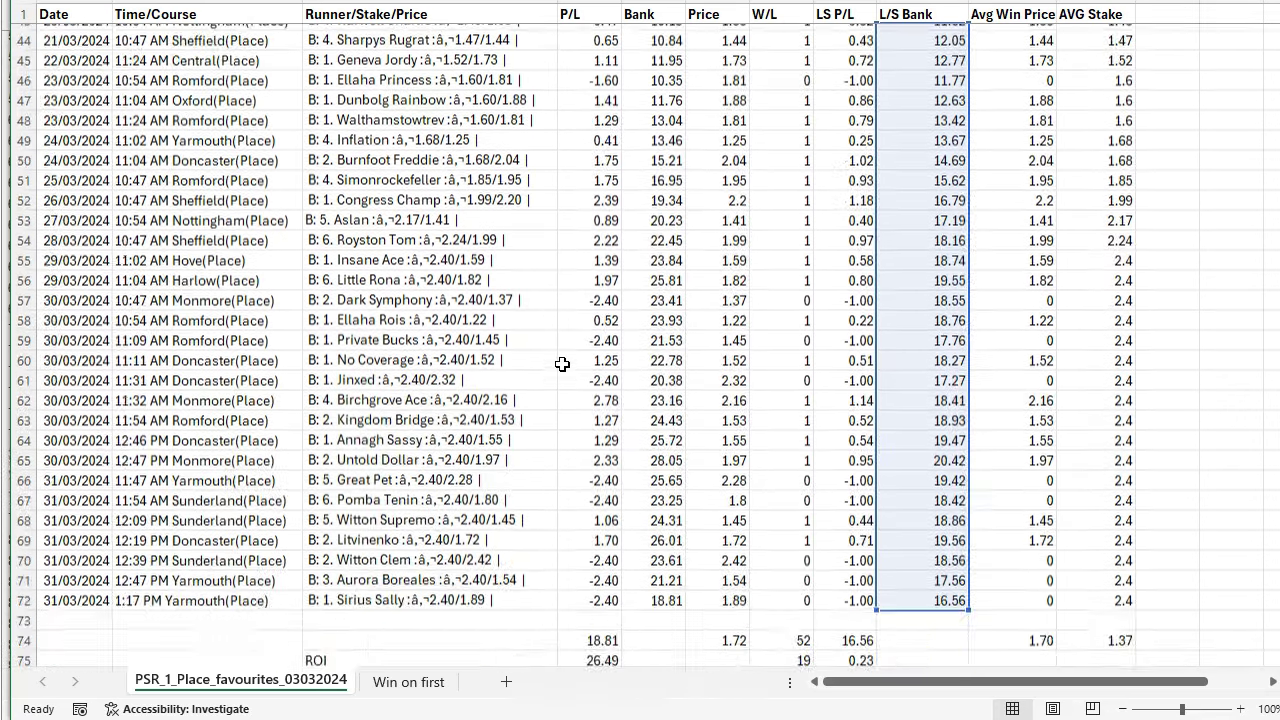
- Check the totals, ROI and average stake in rows 74 to 76 against the two bank charts higher on the sheet
{"action": "scroll", "coordinate": [561, 361], "scroll_direction": "up", "scroll_amount": 1}
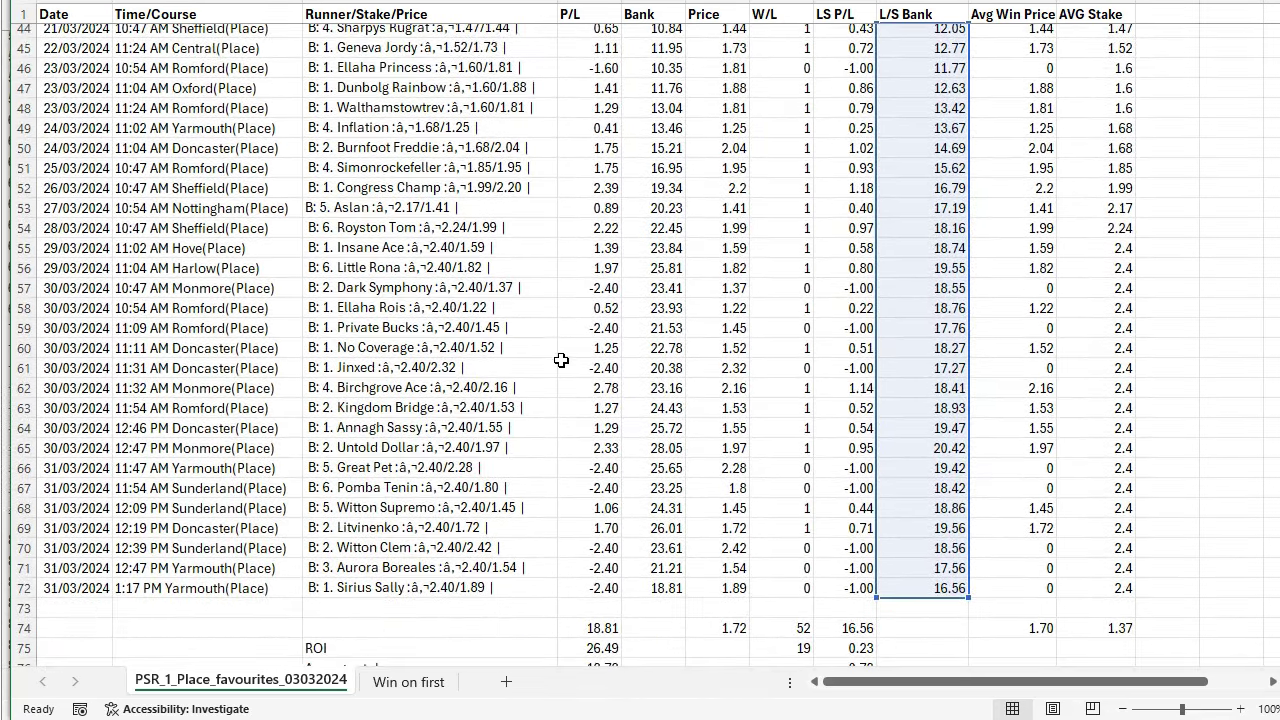
{"action": "scroll", "coordinate": [561, 358], "scroll_direction": "down", "scroll_amount": 1}
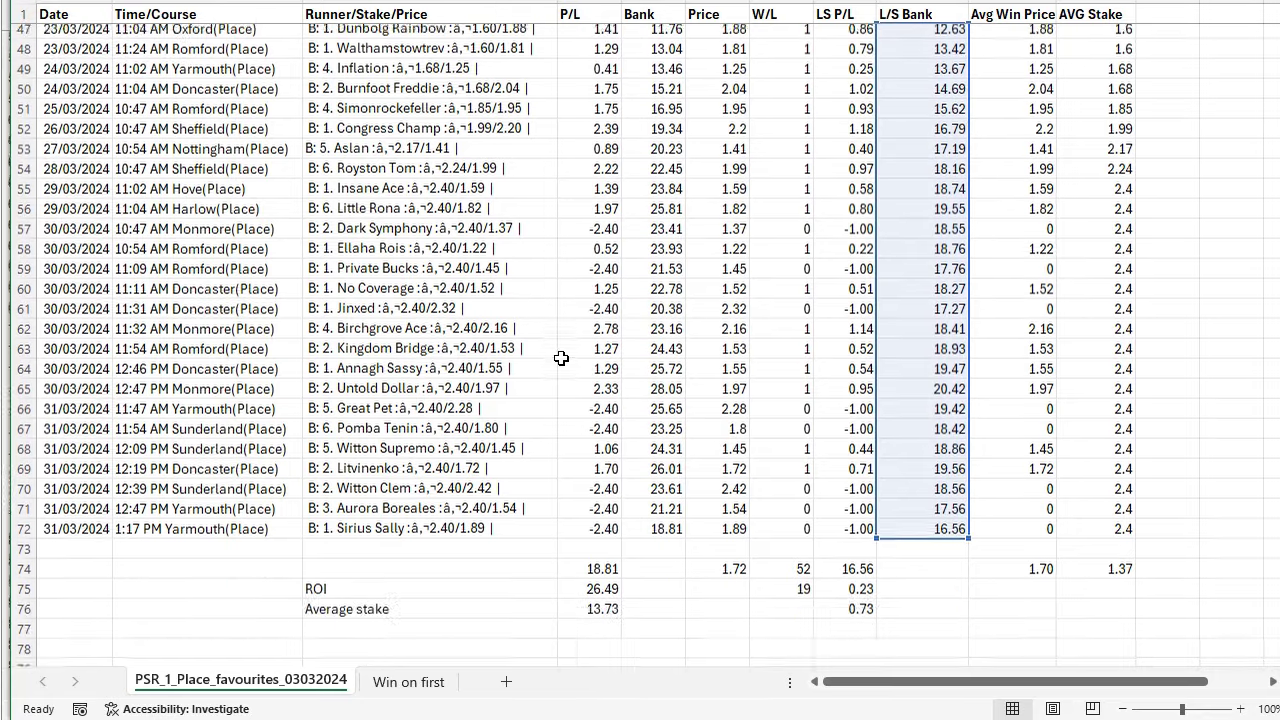
{"action": "scroll", "coordinate": [561, 358], "scroll_direction": "up", "scroll_amount": 7}
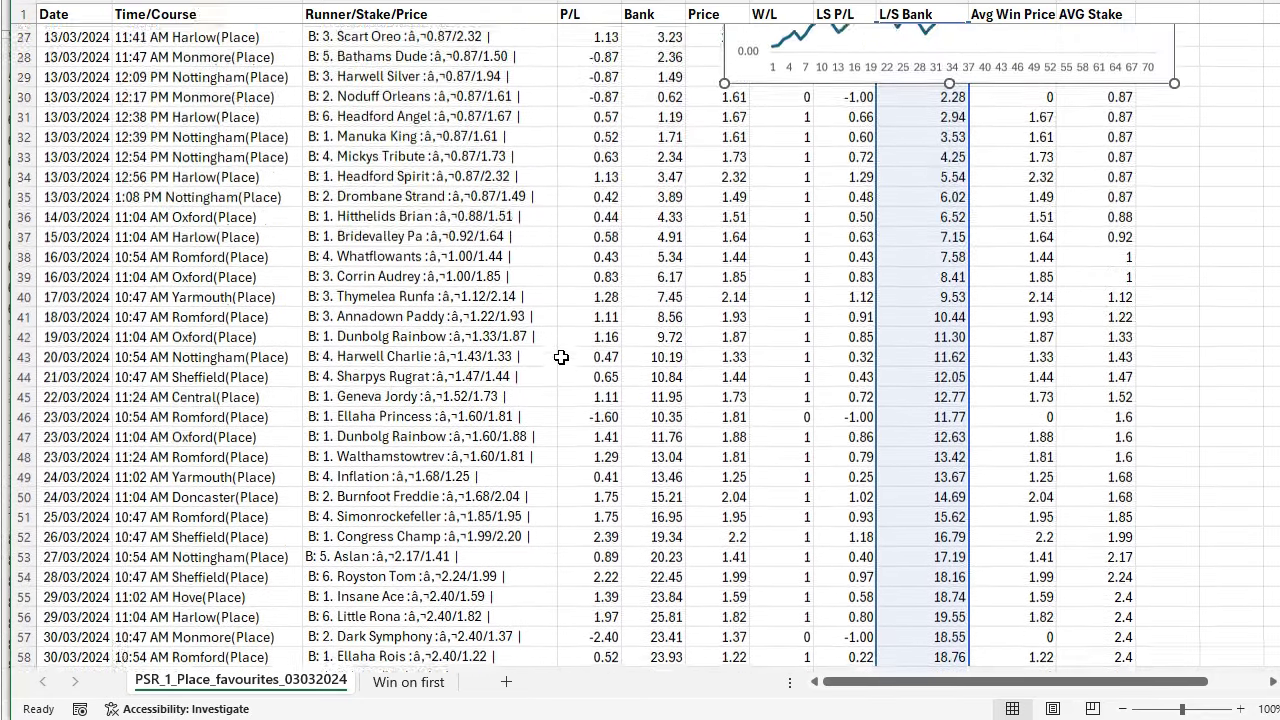
{"action": "scroll", "coordinate": [561, 357], "scroll_direction": "up", "scroll_amount": 5}
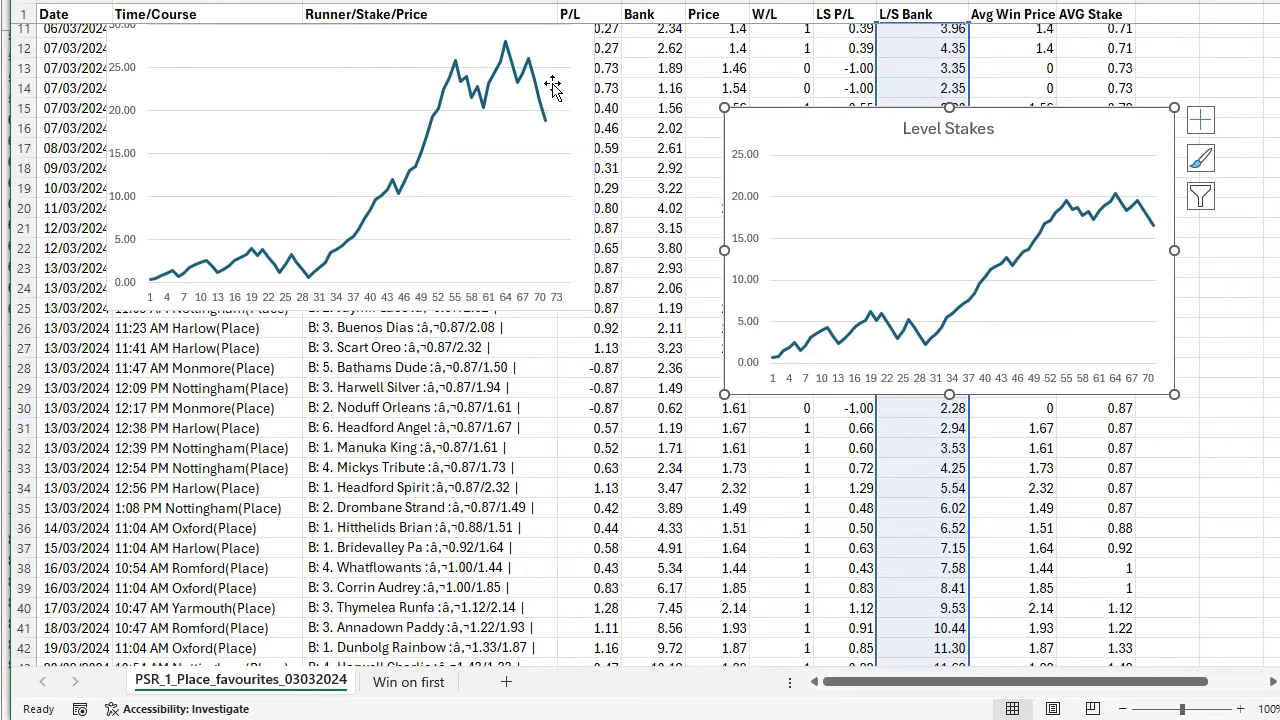
{"action": "scroll", "coordinate": [644, 482], "scroll_direction": "down", "scroll_amount": 13}
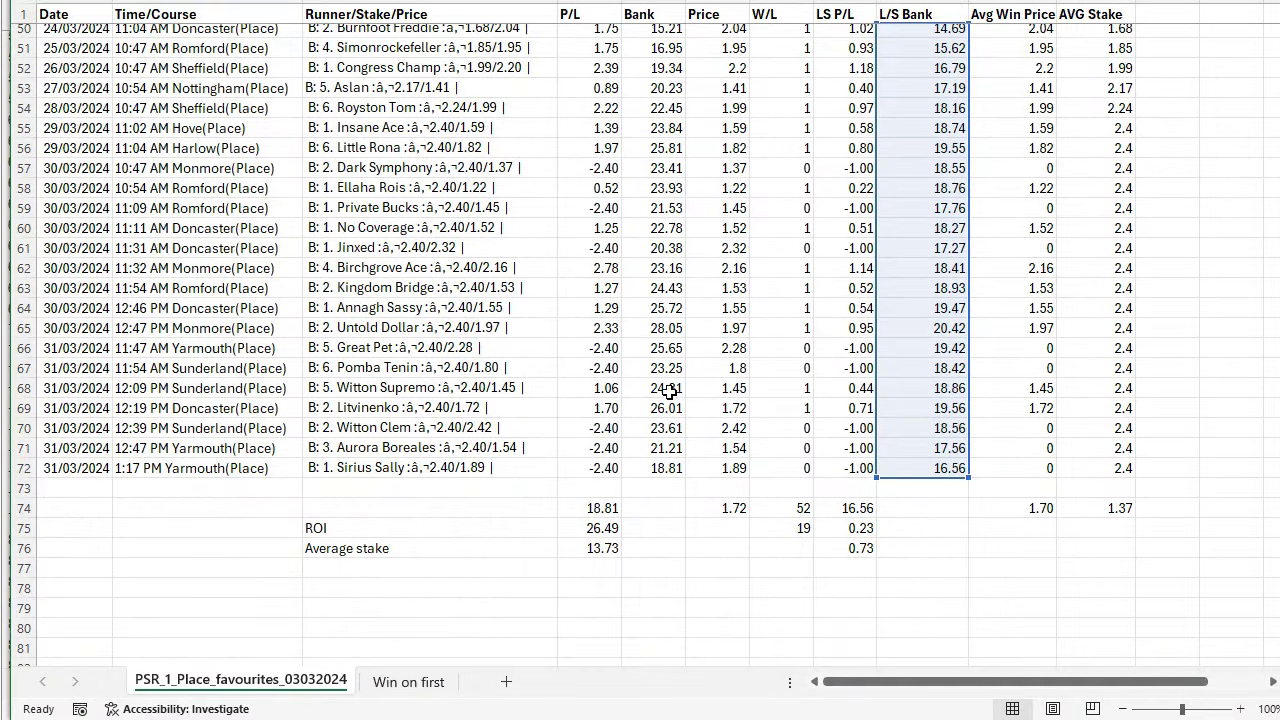
- Select the line in the Level Stakes chart and examine its course beside the stake-increase chart and the bets beneath
{"action": "scroll", "coordinate": [630, 380], "scroll_direction": "up", "scroll_amount": 2}
{"action": "scroll", "coordinate": [630, 380], "scroll_direction": "up", "scroll_amount": 10}
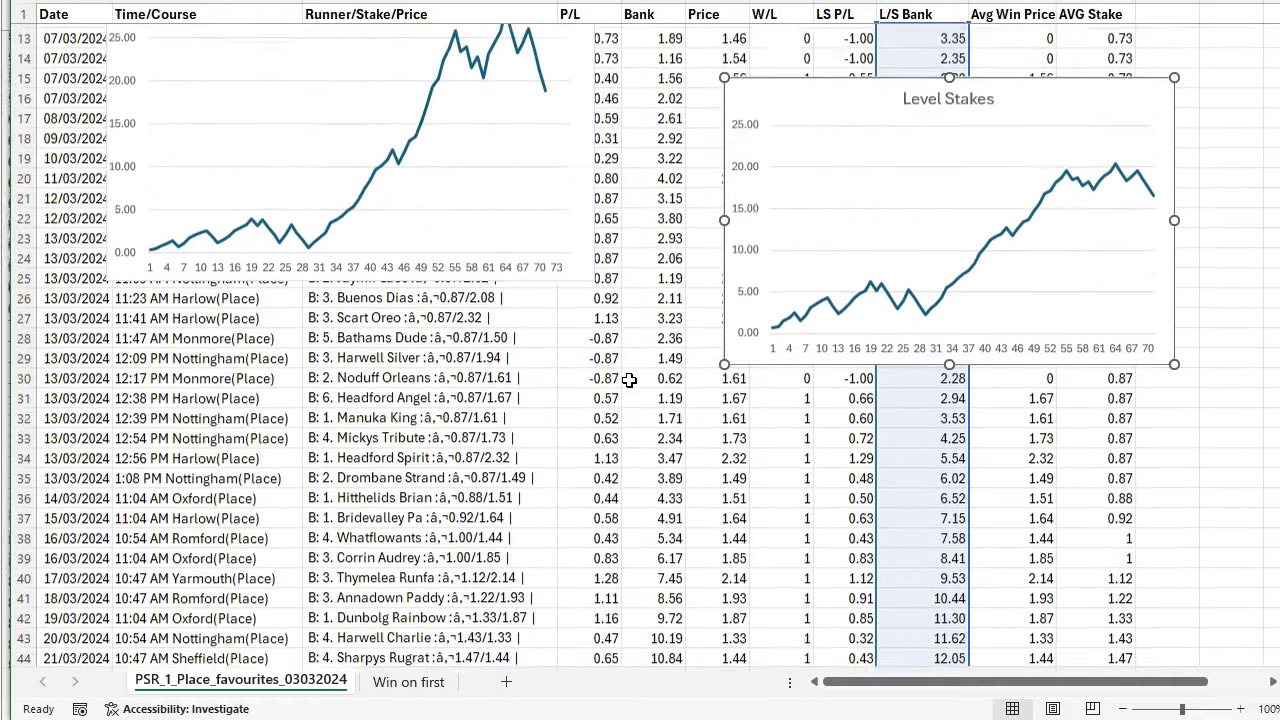
{"action": "scroll", "coordinate": [630, 380], "scroll_direction": "up", "scroll_amount": 1}
{"action": "left_click", "coordinate": [948, 328]}
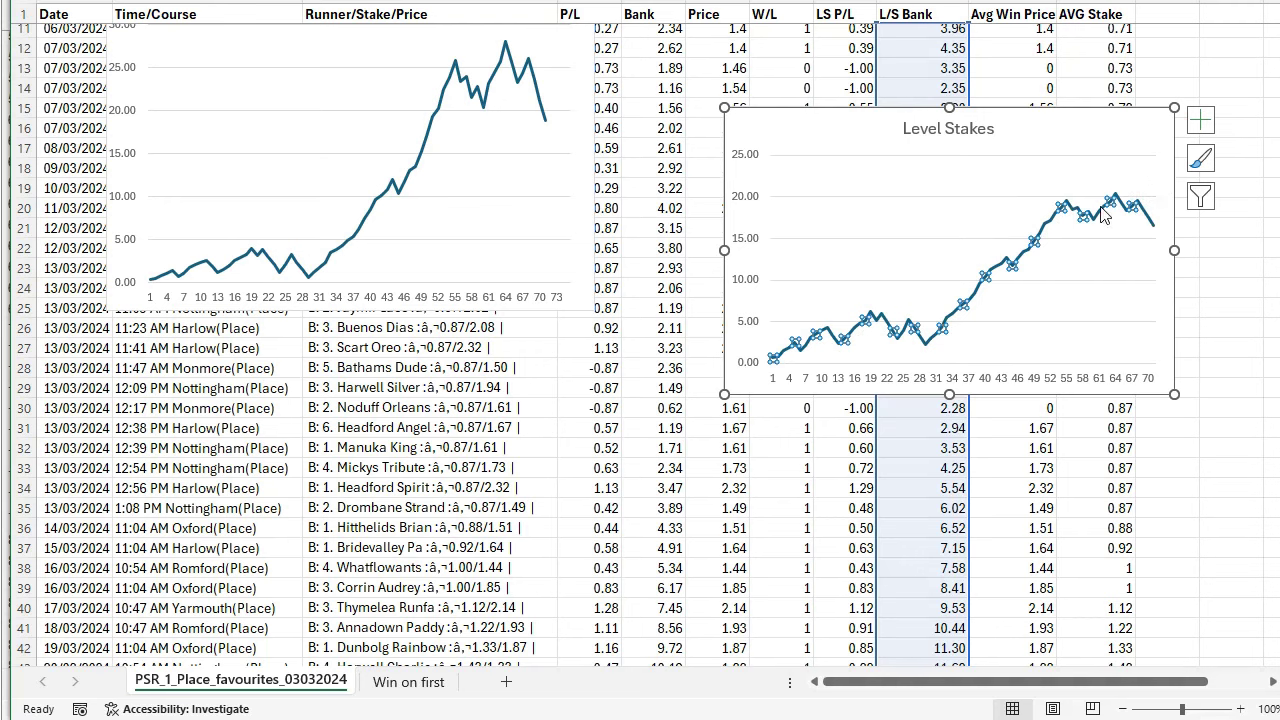
{"action": "mouse_move", "coordinate": [1086, 228]}
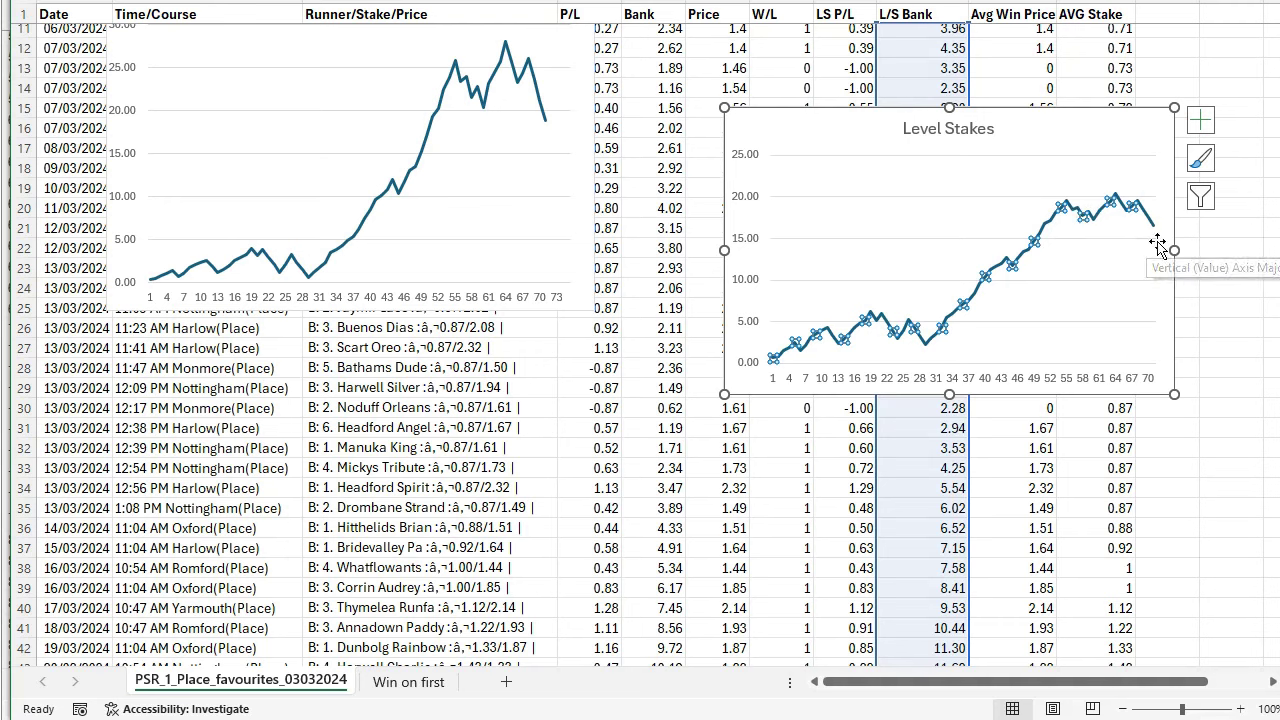
{"action": "scroll", "coordinate": [977, 280], "scroll_direction": "down", "scroll_amount": 2}
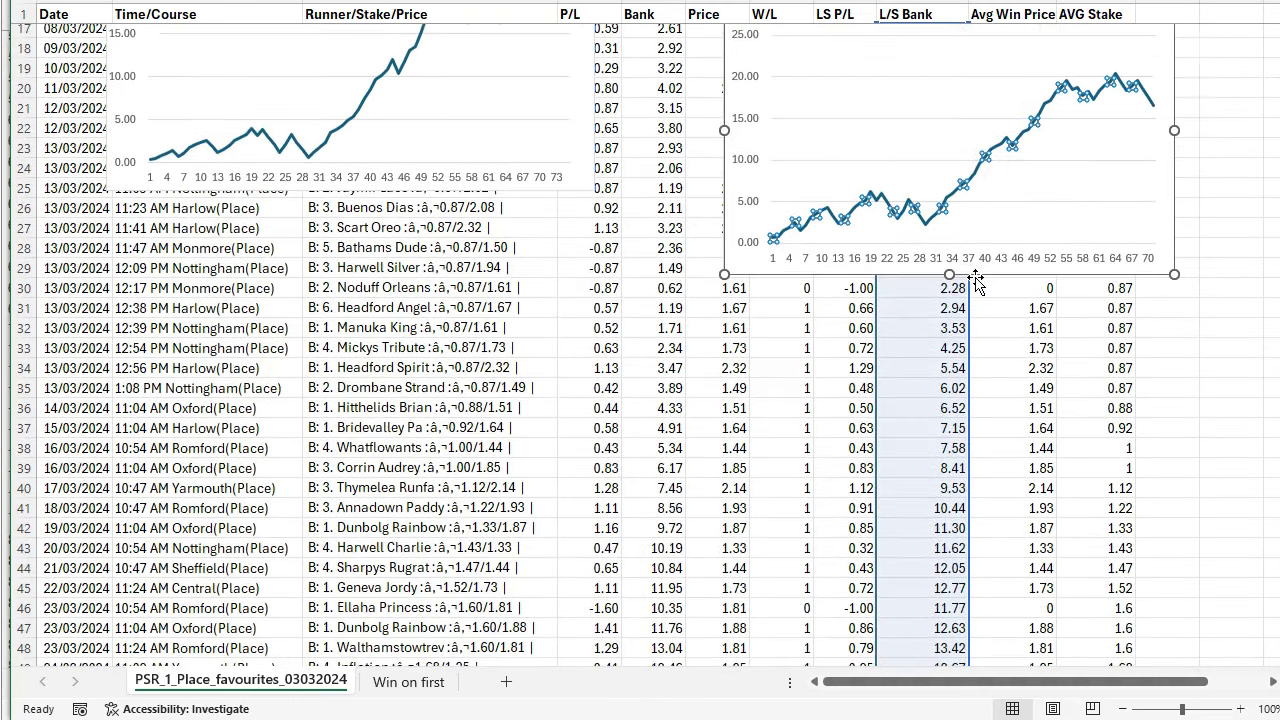
{"action": "scroll", "coordinate": [977, 283], "scroll_direction": "down", "scroll_amount": 2}
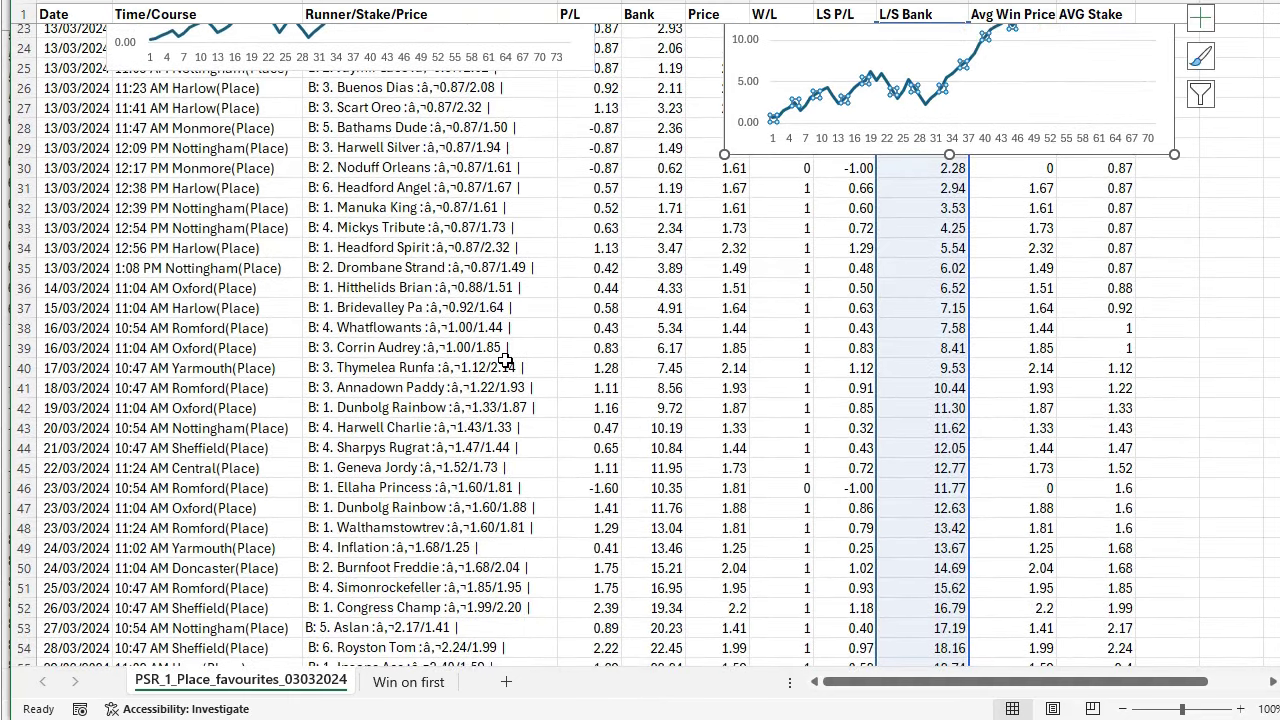
- Compare the Win on first sheet's charts and totals with the totals in rows 74 to 76 of the PSR_1_Place_favourites_03032024 sheet
{"action": "left_click", "coordinate": [423, 687]}
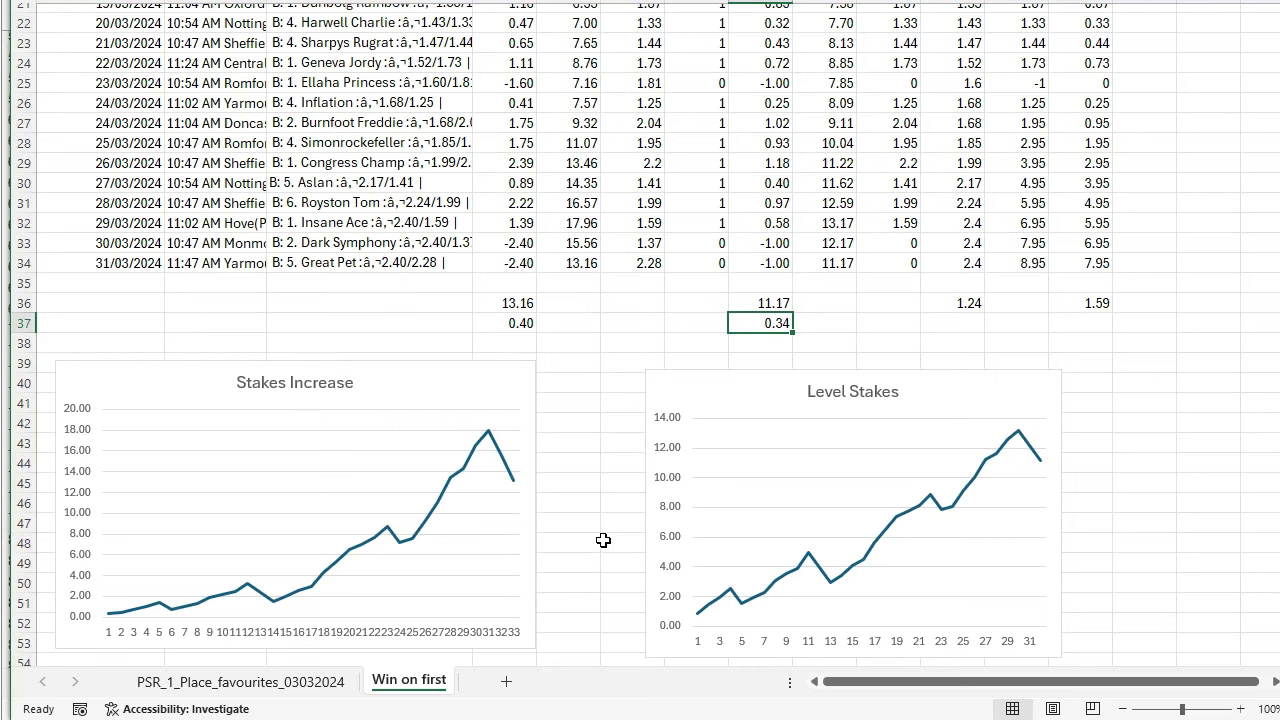
{"action": "left_click", "coordinate": [290, 688]}
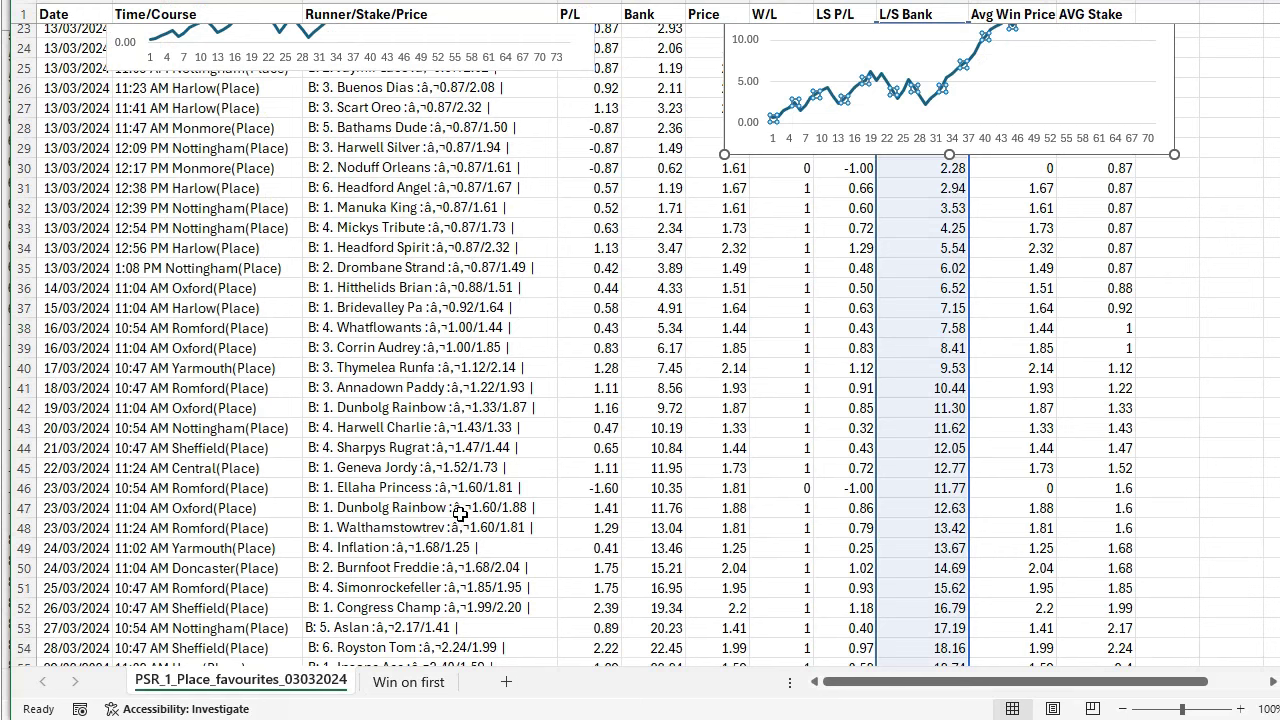
{"action": "scroll", "coordinate": [460, 512], "scroll_direction": "down", "scroll_amount": 8}
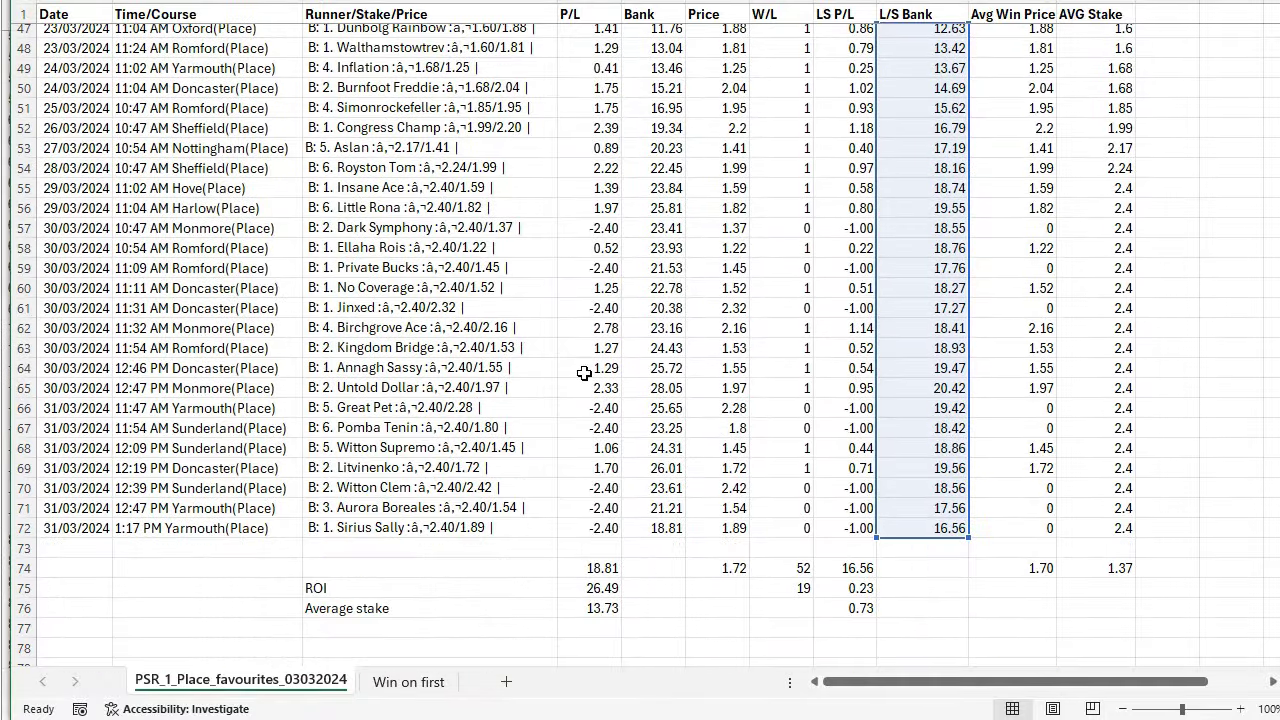